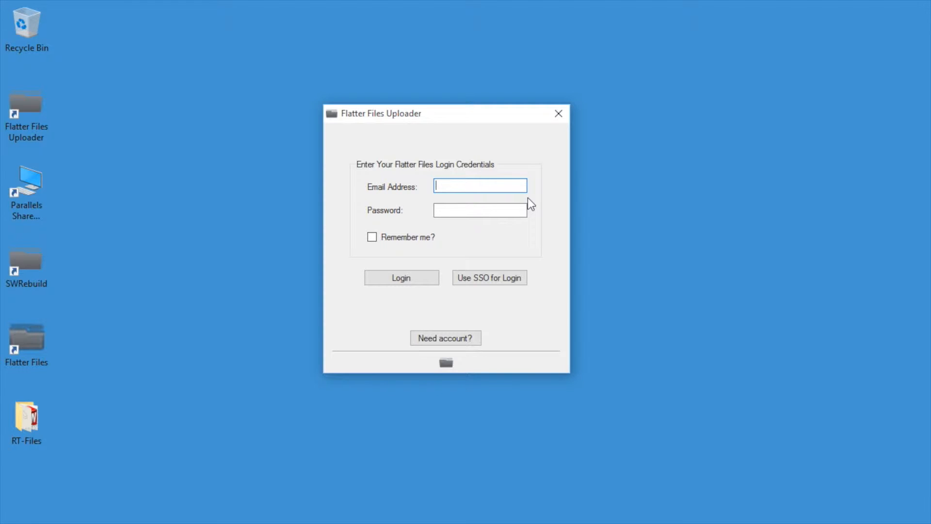
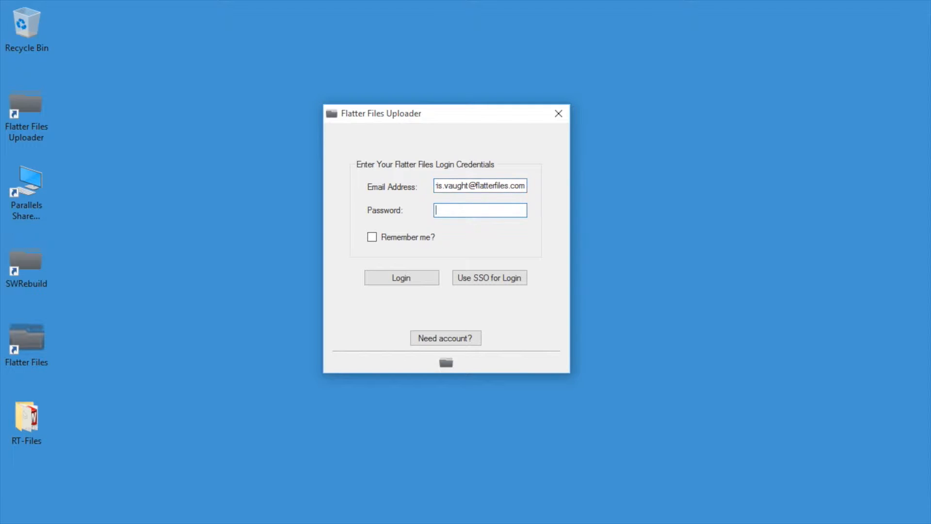
# - Log in with the account e-mail and pasted password, then continue past the Welcome page
pyautogui.hotkey('ctrl', 'v')
pyautogui.click(397, 275)
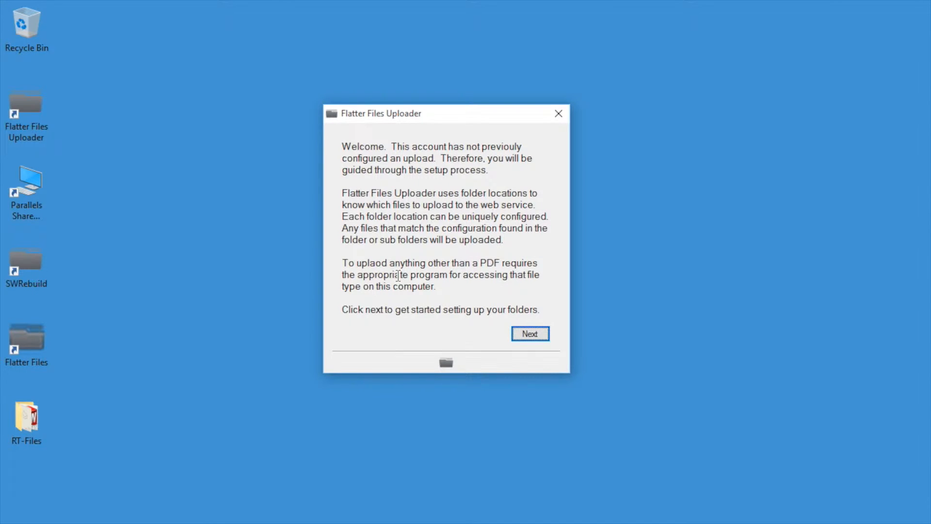
pyautogui.click(532, 340)
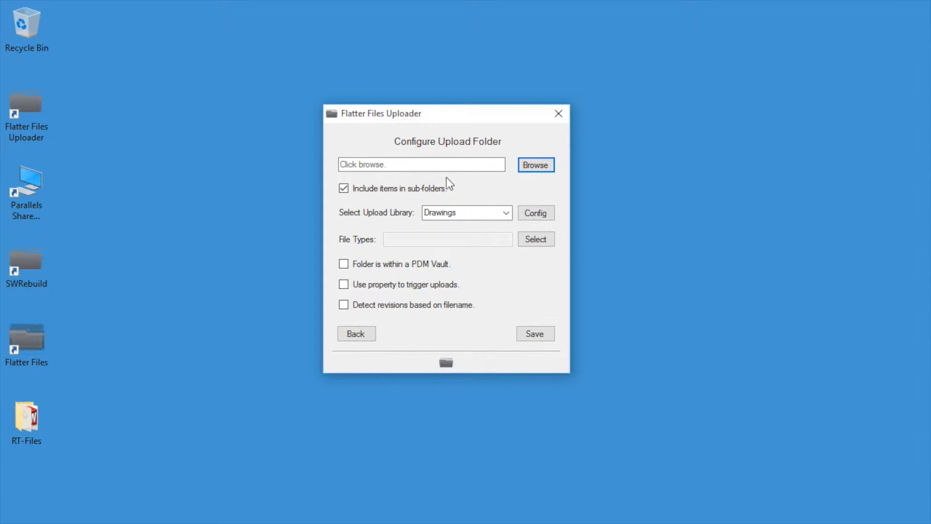
# - Browse through This PC > Local Disk (C:) and choose C:\FlatterFilesVault\Tutorial as the upload folder
pyautogui.click(535, 166)
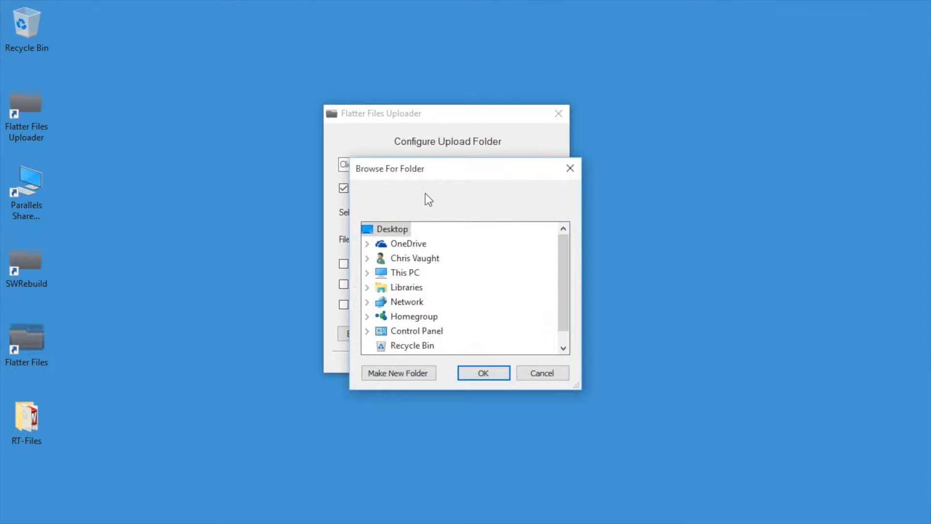
pyautogui.moveTo(568, 284); pyautogui.dragTo(566, 317)
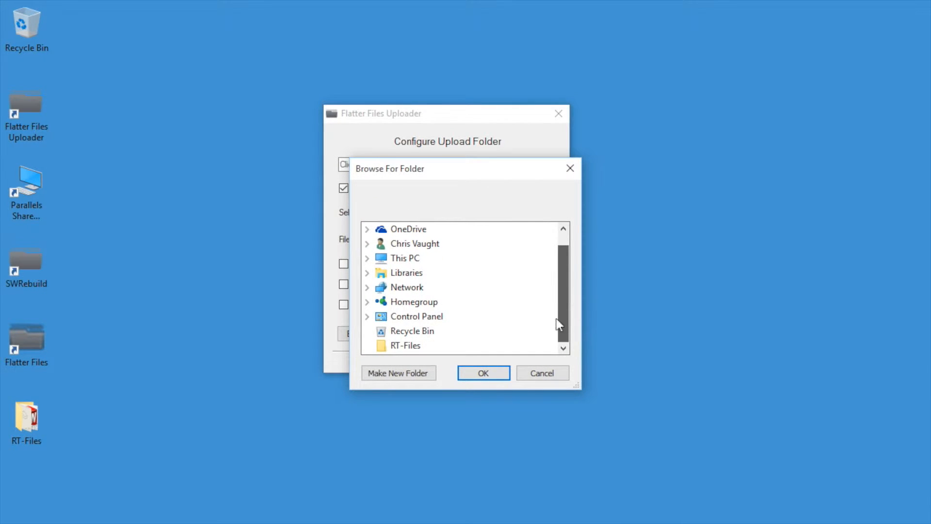
pyautogui.doubleClick(398, 258)
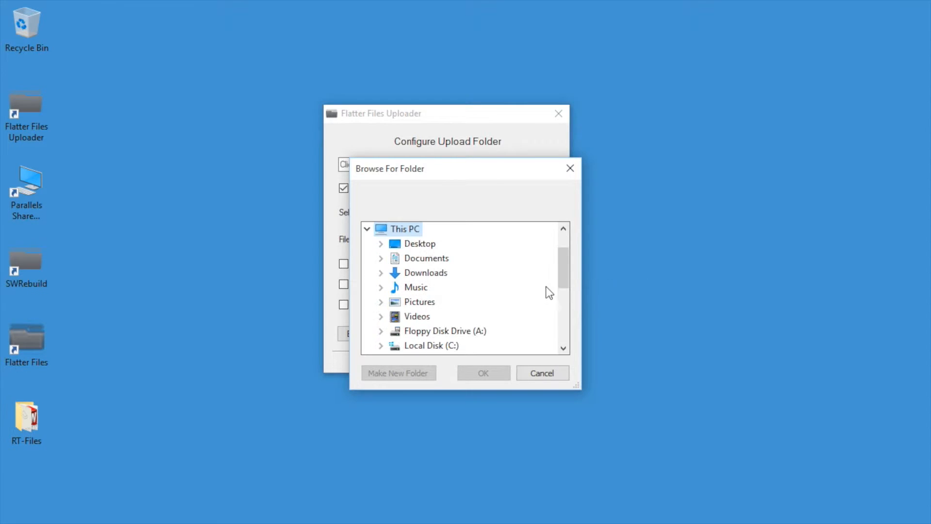
pyautogui.doubleClick(431, 345)
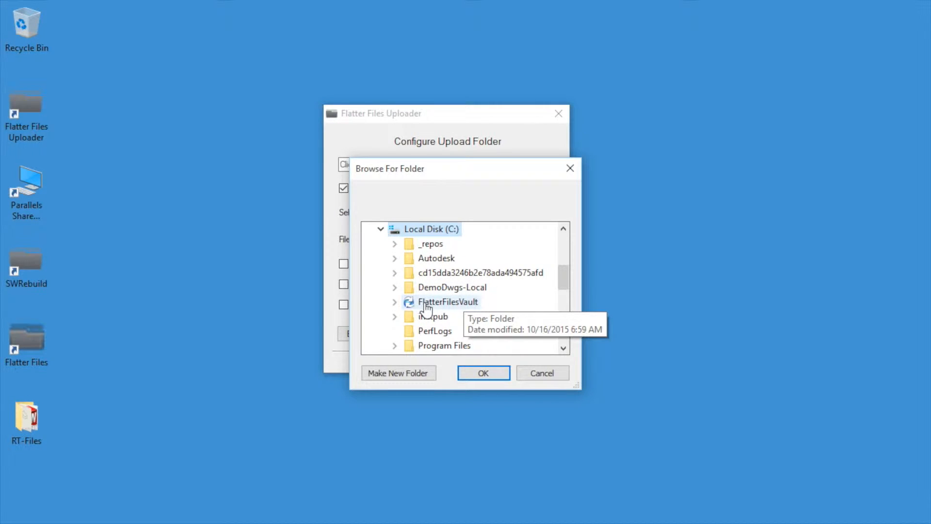
pyautogui.click(427, 303)
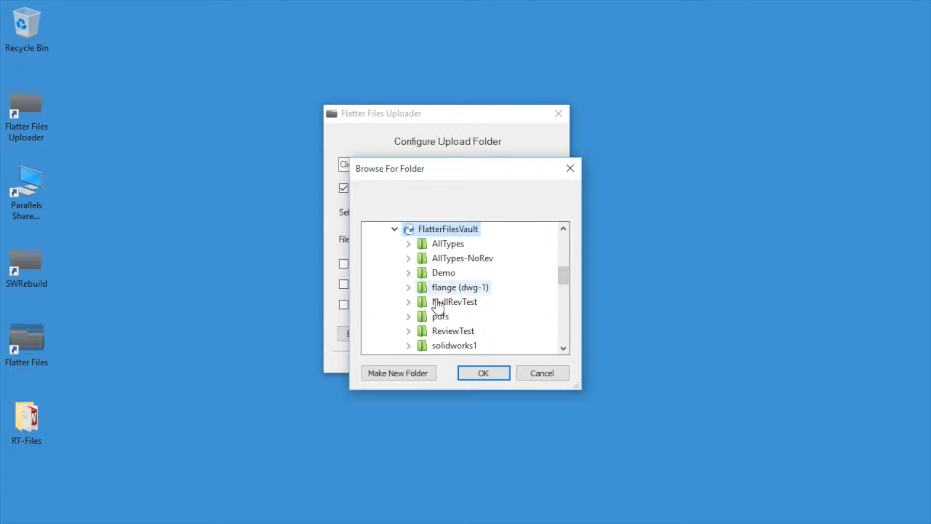
pyautogui.moveTo(567, 285)
pyautogui.mouseDown()
pyautogui.moveTo(562, 305)
pyautogui.moveTo(563, 296)
pyautogui.mouseUp()
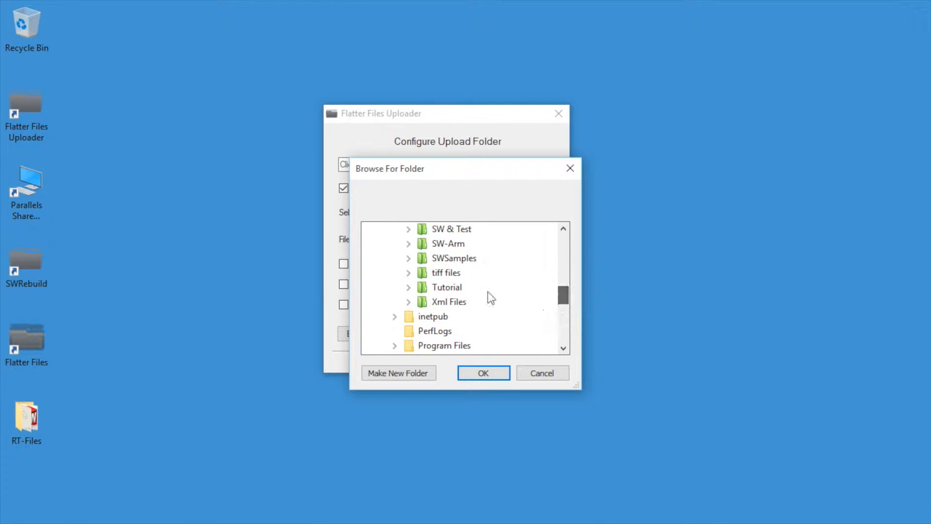
pyautogui.click(447, 287)
pyautogui.click(495, 377)
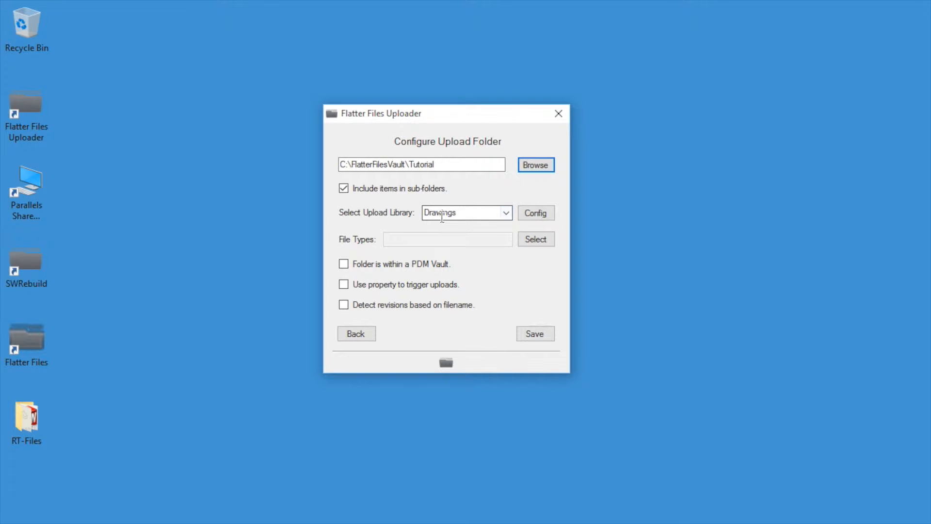
# - Pick SolidWorks (slddrw, drw) as the upload file type and show the File Type Options page
pyautogui.click(536, 239)
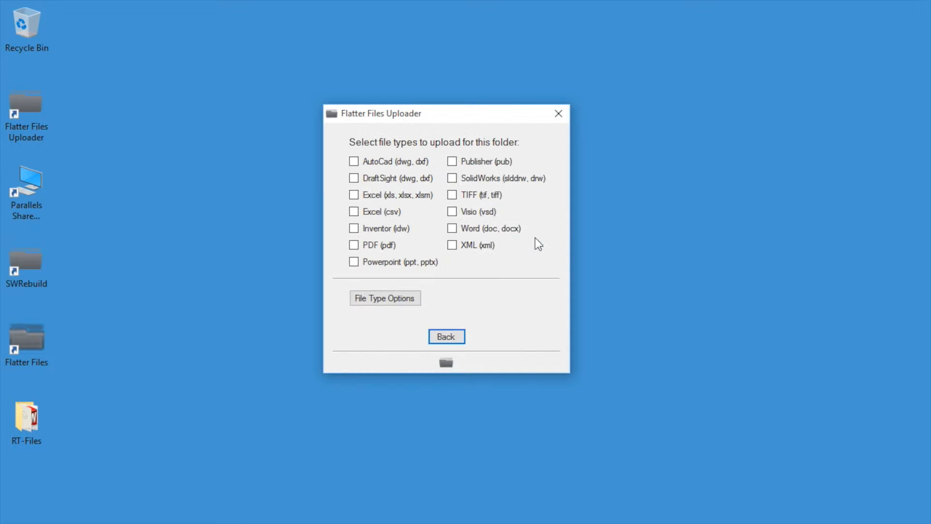
pyautogui.click(452, 178)
pyautogui.click(378, 296)
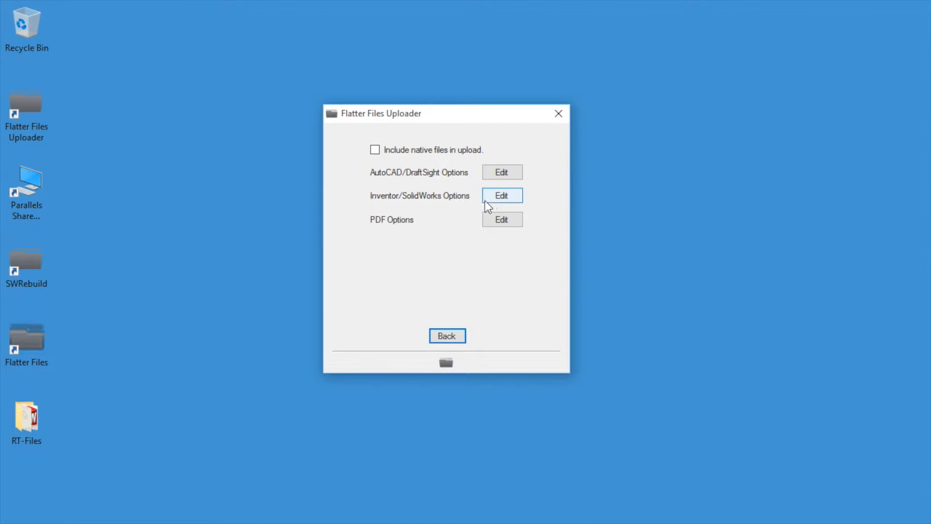
# - Add DXF, for sheet metal parts only, to STEP in the Inventor/SolidWorks generic CAD outputs
pyautogui.click(501, 196)
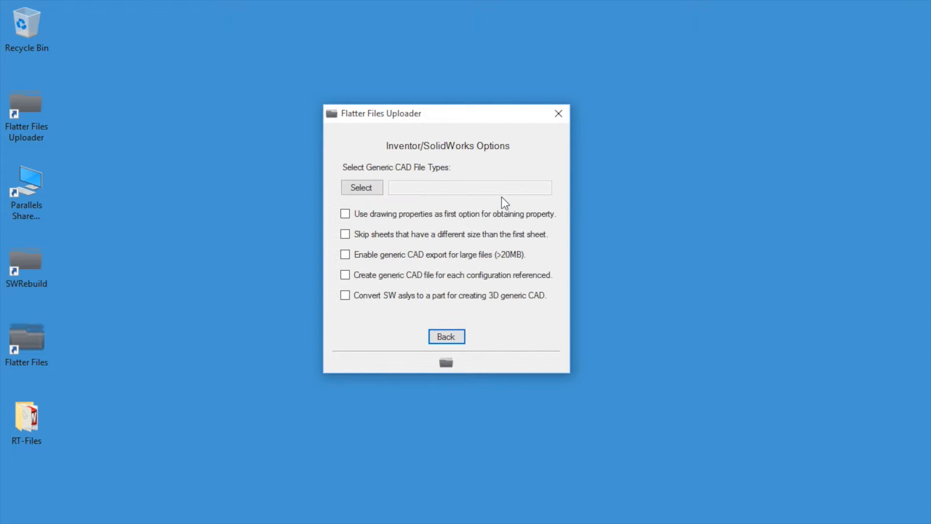
pyautogui.click(365, 188)
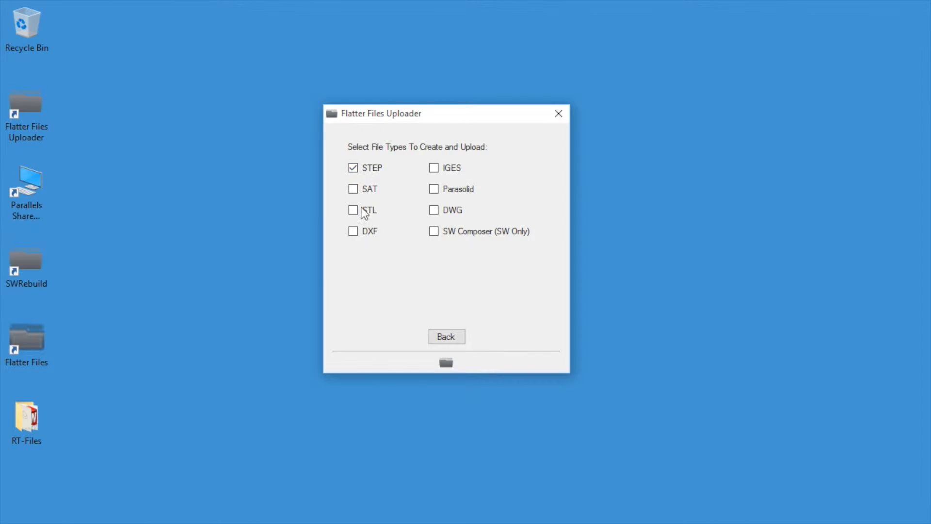
pyautogui.click(353, 231)
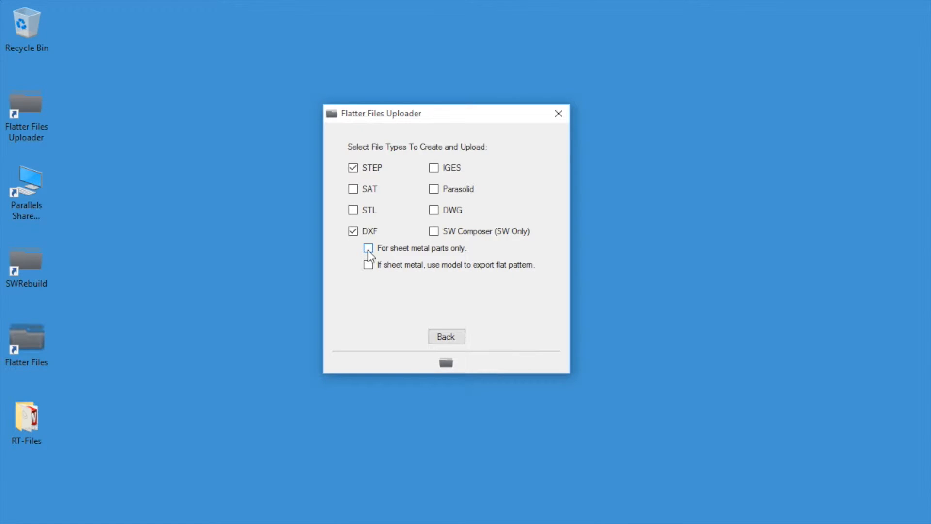
pyautogui.click(368, 248)
pyautogui.click(444, 336)
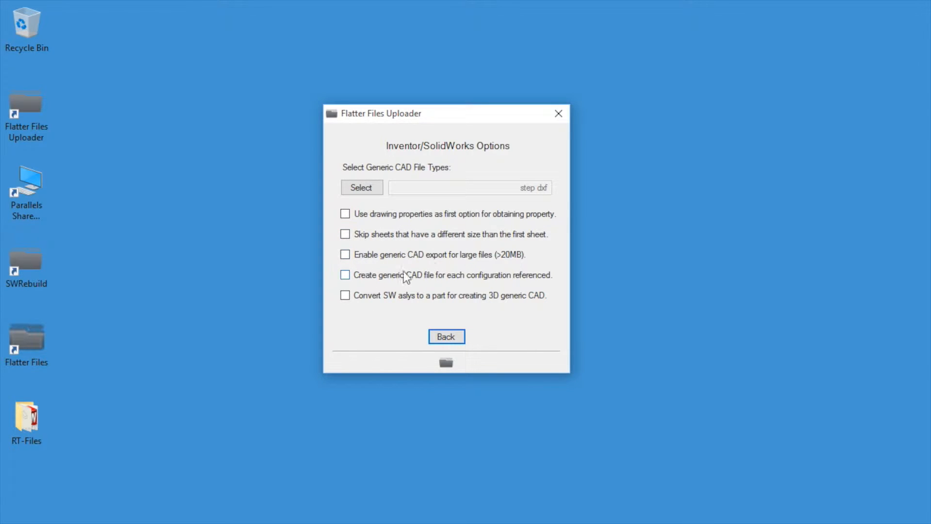
pyautogui.click(442, 338)
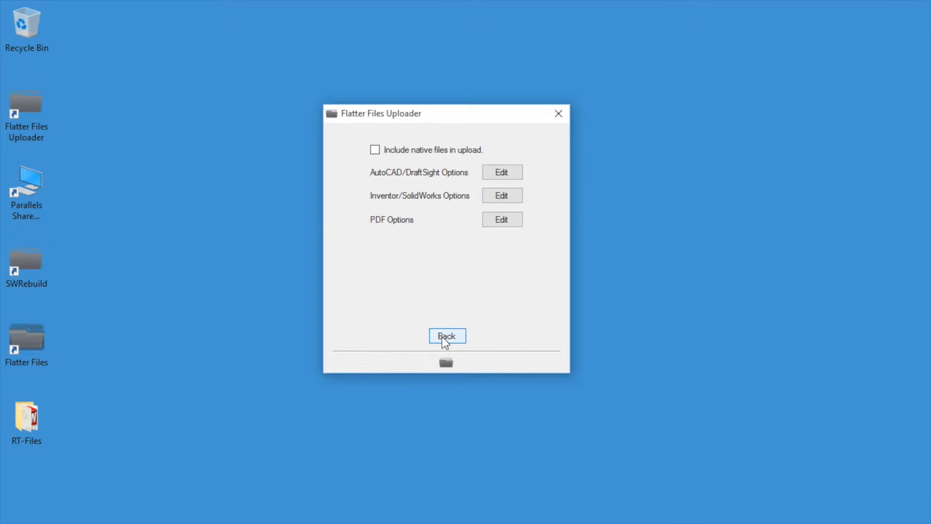
# - Return to the folder settings, tick 'Folder is within a PDM Vault', and open its Configure page
pyautogui.click(442, 337)
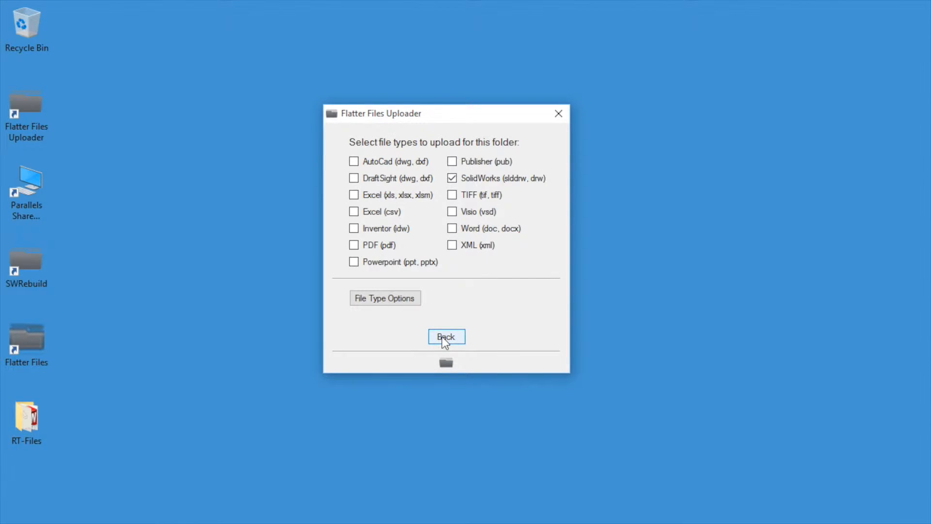
pyautogui.click(442, 337)
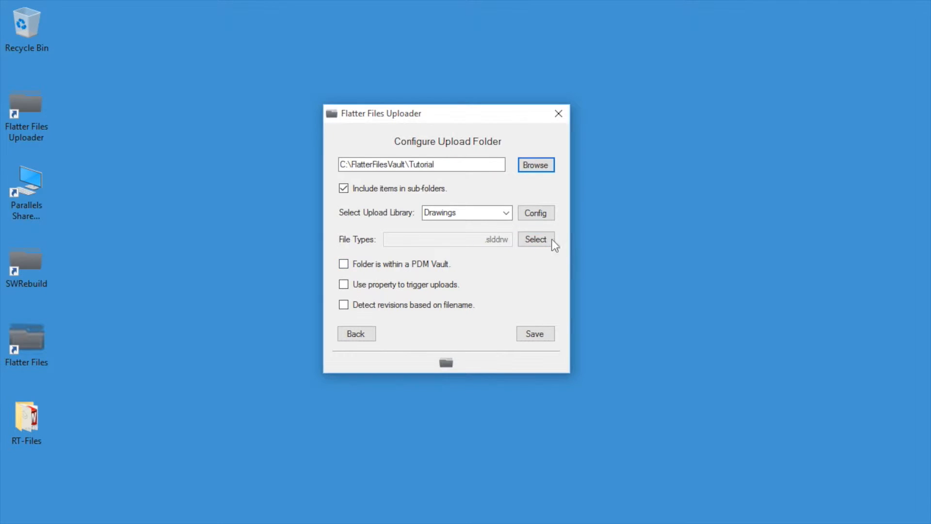
pyautogui.click(344, 265)
pyautogui.click(342, 285)
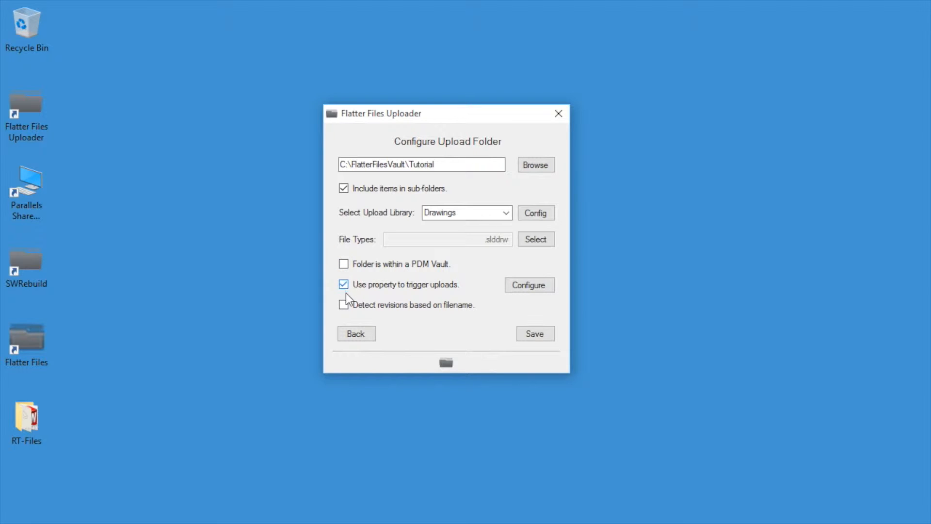
pyautogui.click(343, 305)
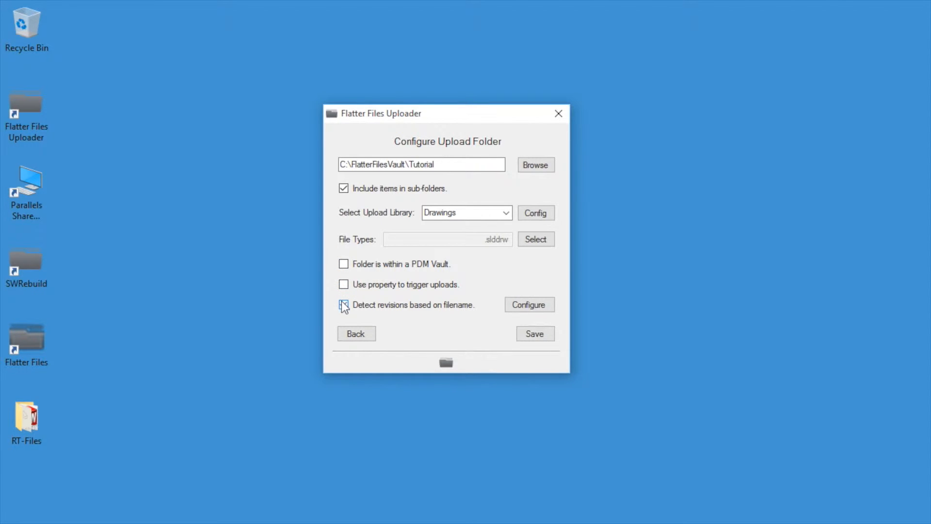
pyautogui.click(344, 266)
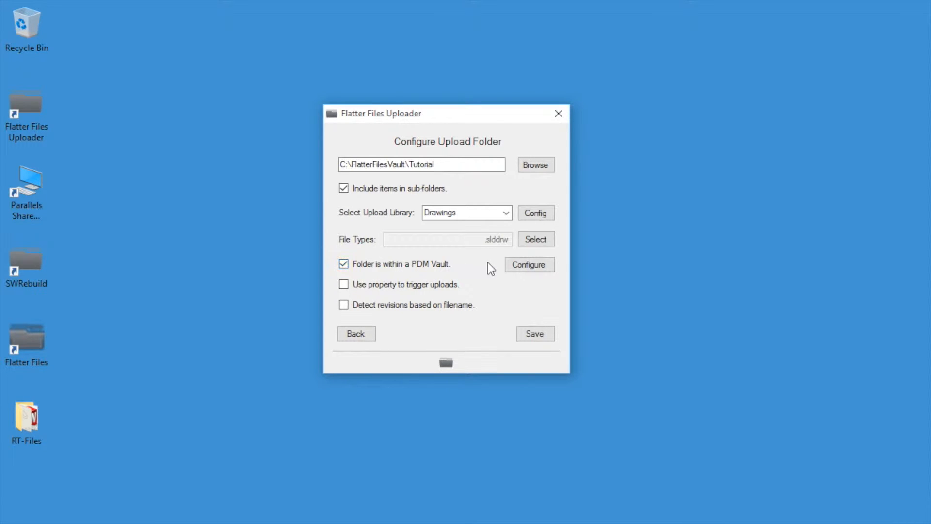
pyautogui.click(522, 263)
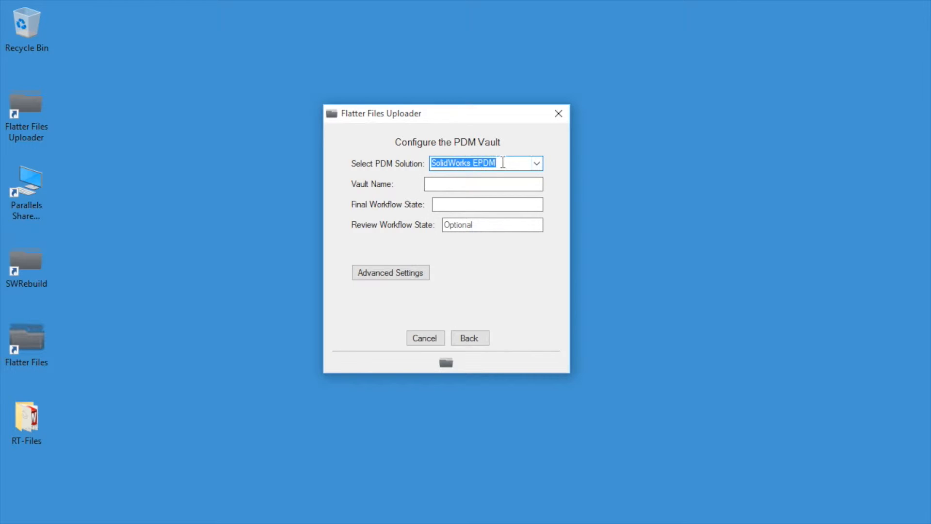
# - Keep SolidWorks EPDM, enter vault name FlatterFilesVault and final workflow state Approved, then open Advanced Settings
pyautogui.click(481, 183)
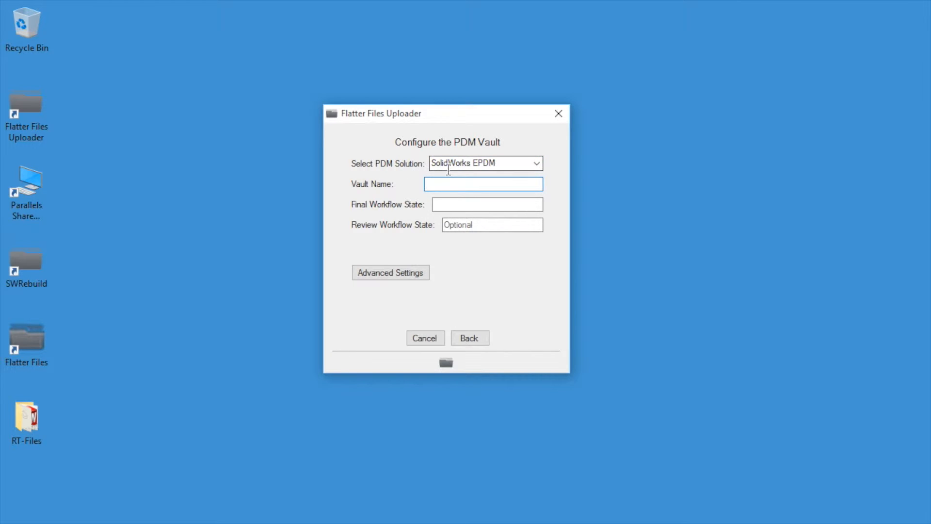
pyautogui.click(537, 165)
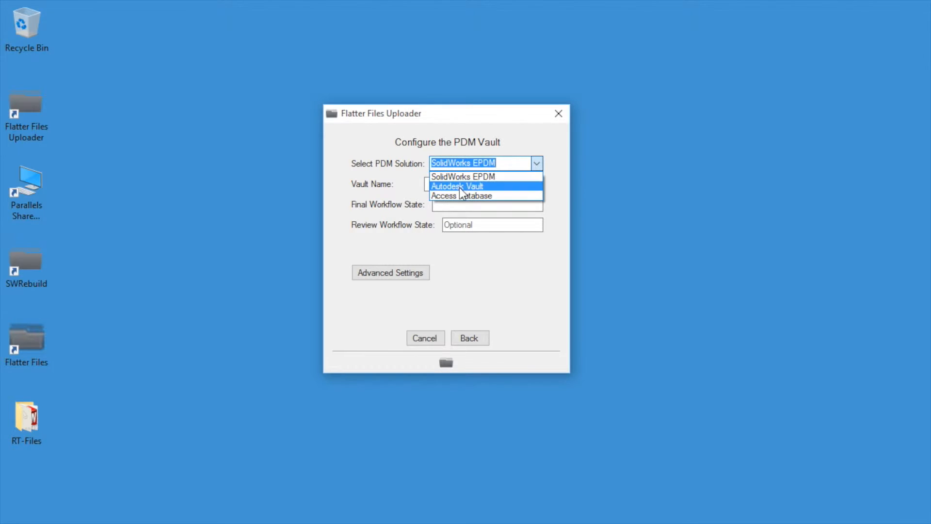
pyautogui.click(408, 190)
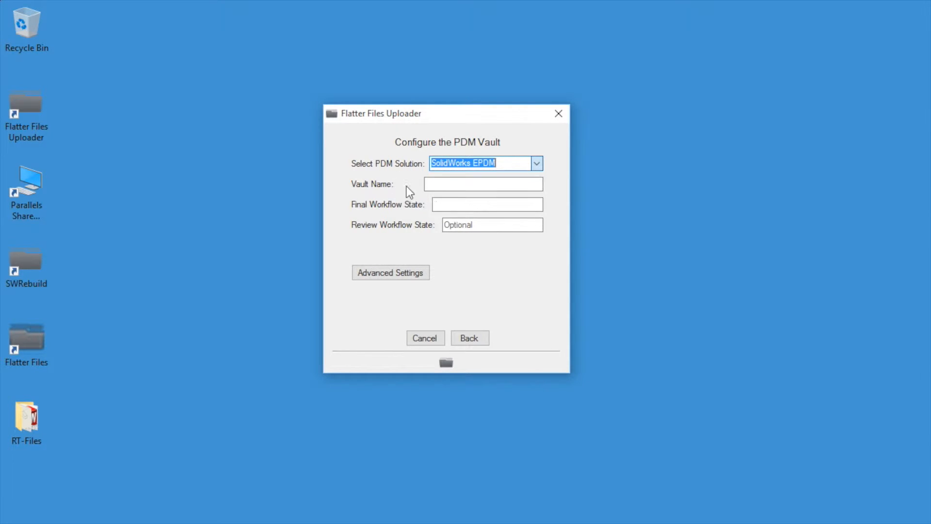
pyautogui.click(450, 181)
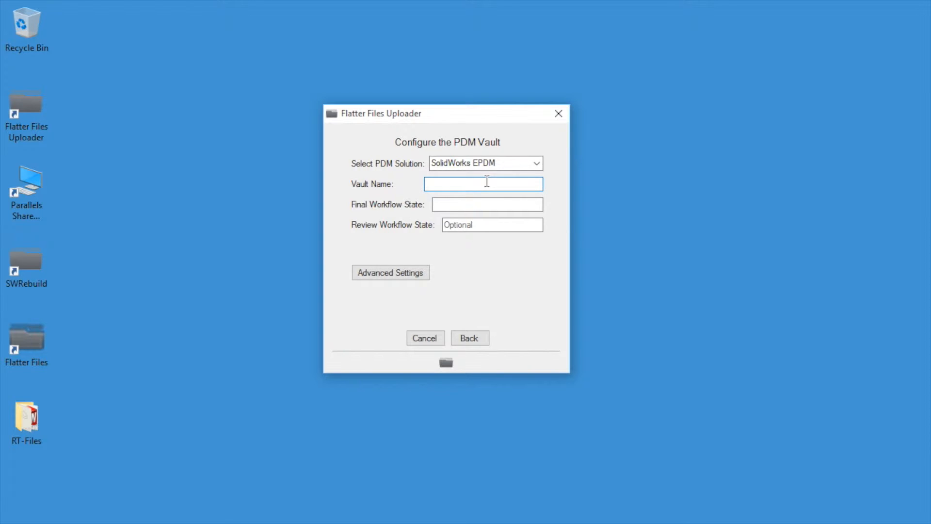
pyautogui.write('FlatterFilesVault')
pyautogui.press('Tab')
pyautogui.write('Ap')
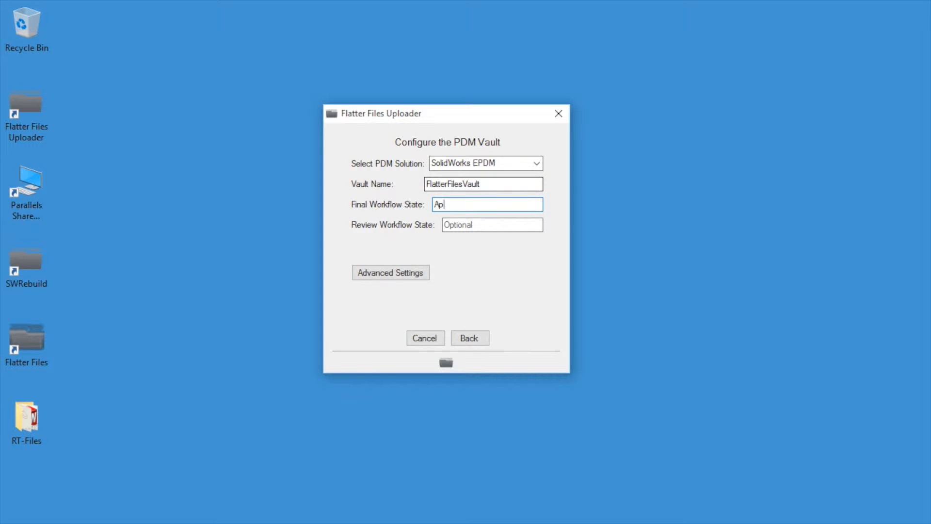
pyautogui.write('proved')
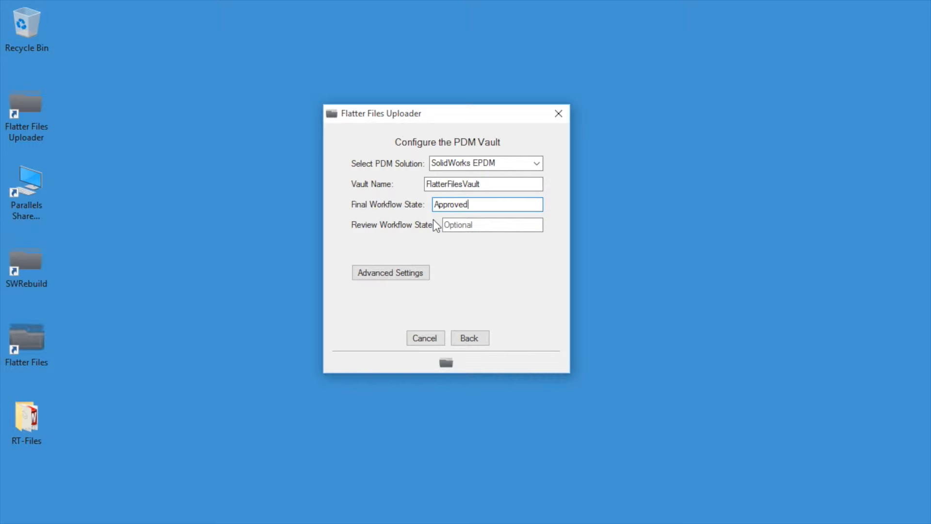
pyautogui.click(389, 275)
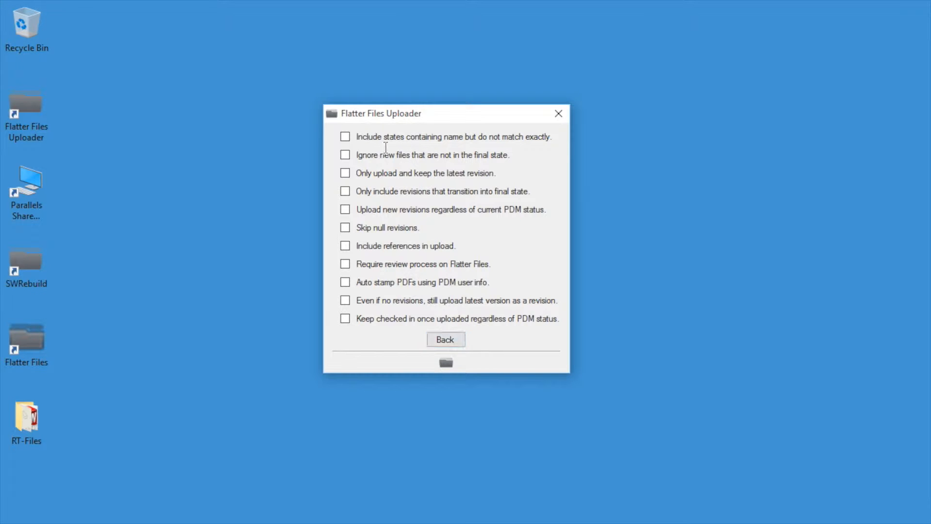
# - Enable including partially matching state names, then back out to Configure Upload Folder
pyautogui.click(347, 136)
pyautogui.click(445, 340)
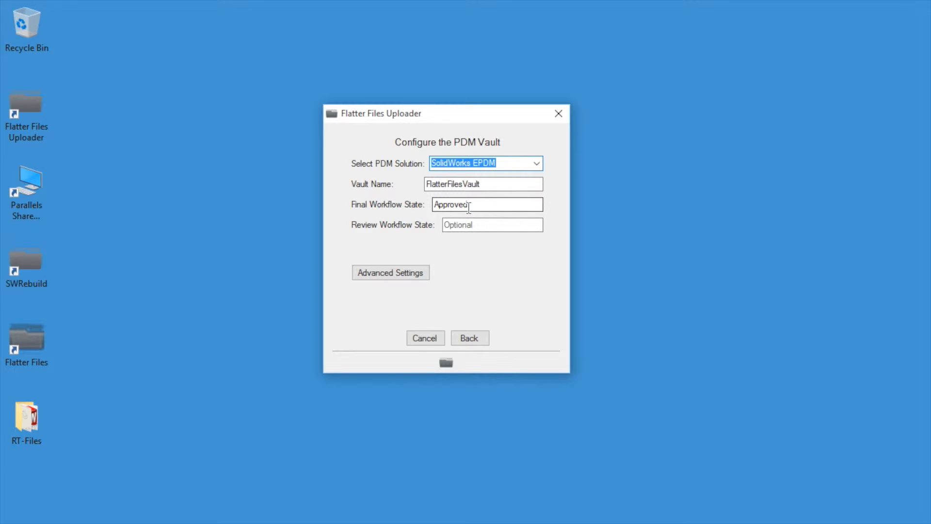
pyautogui.click(394, 275)
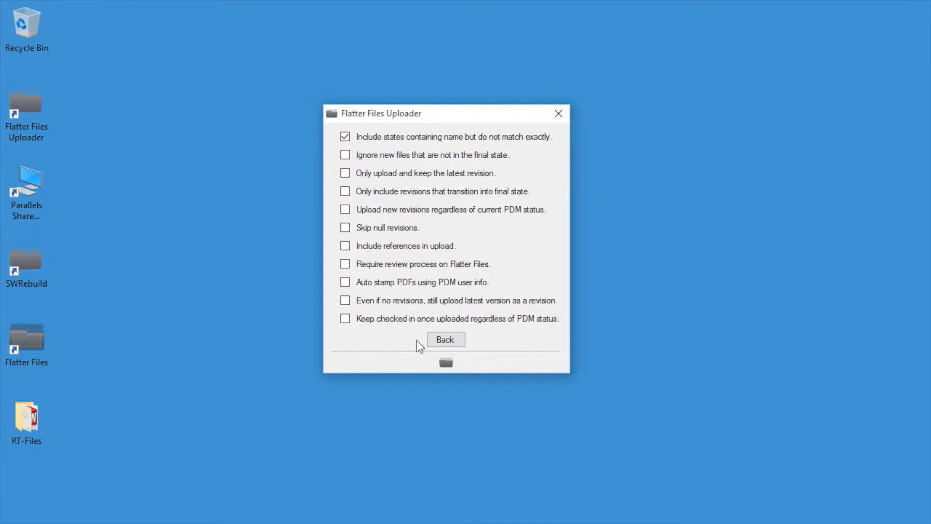
pyautogui.click(441, 338)
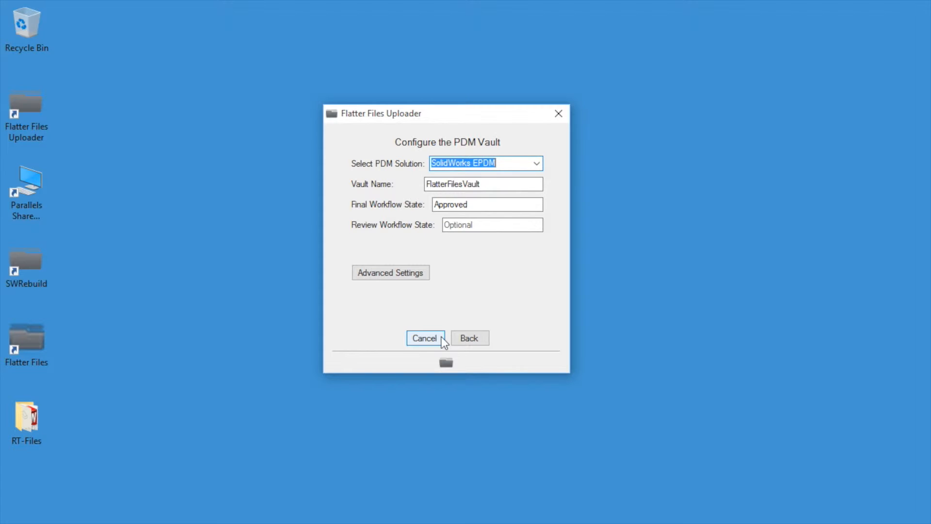
pyautogui.click(463, 341)
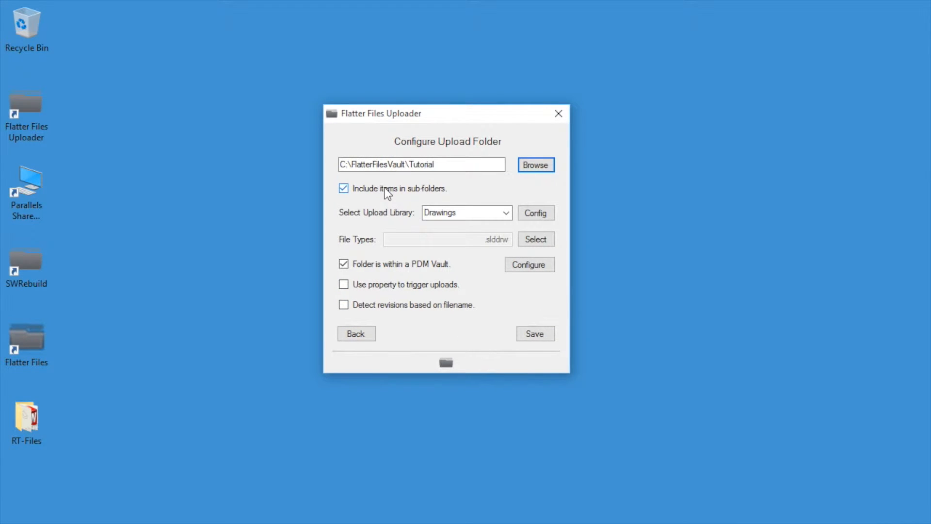
# - Save the Drawings/Tutorial upload folder so it appears in the folders for upload
pyautogui.click(536, 335)
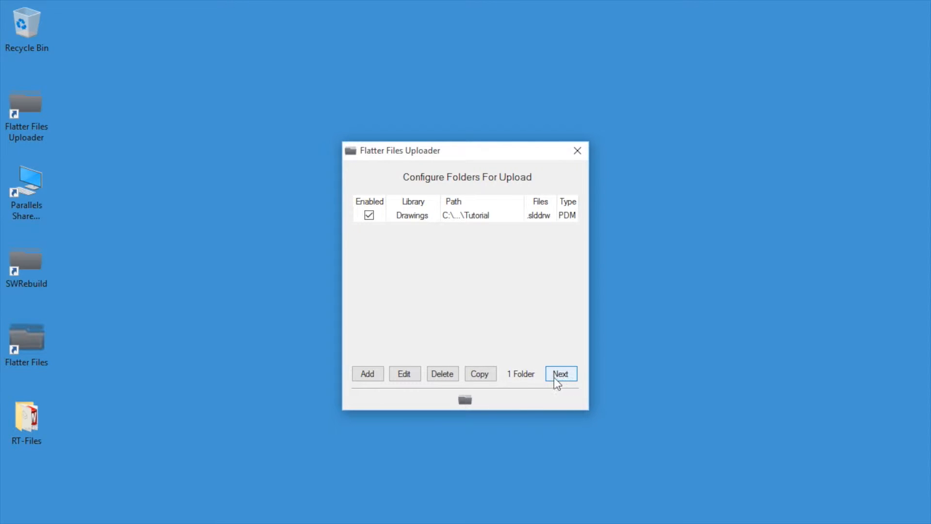
pyautogui.rightClick(467, 402)
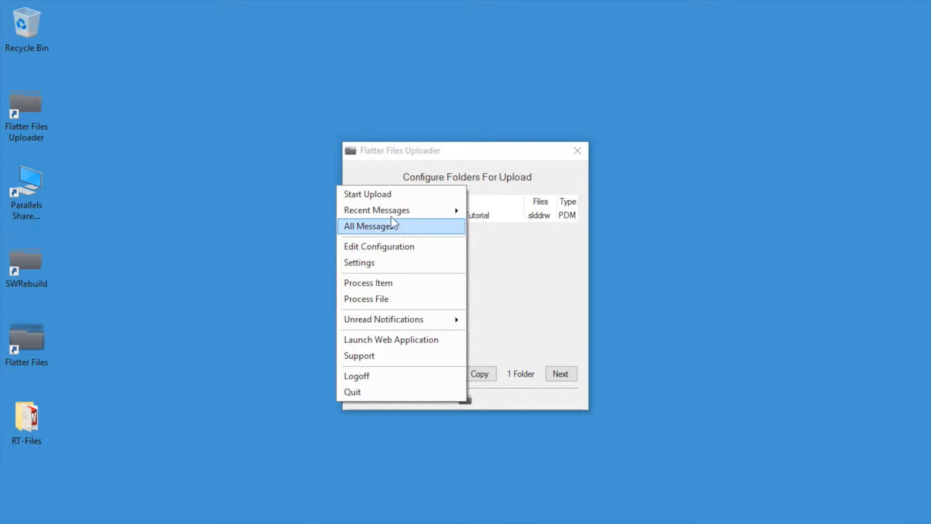
pyautogui.click(584, 319)
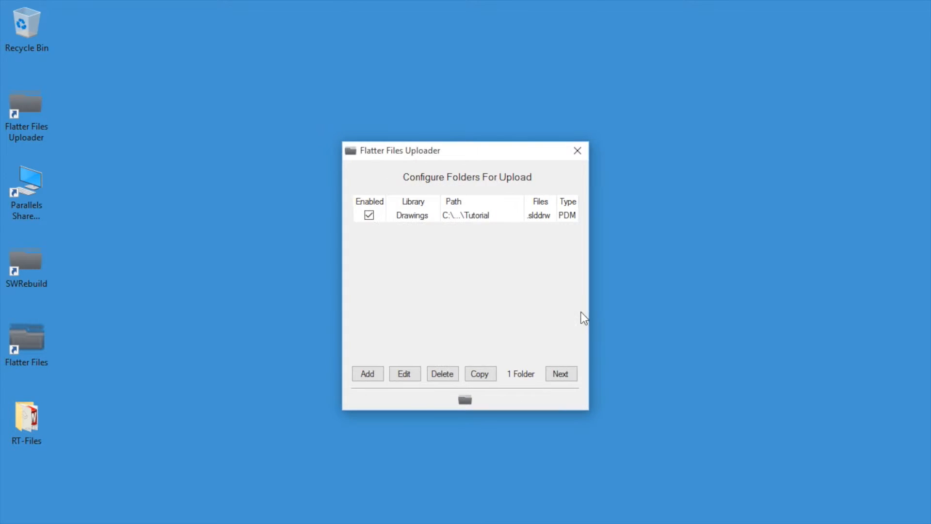
# - Turn on scheduled uploads and set the frequency to Every 15 Minutes
pyautogui.click(558, 374)
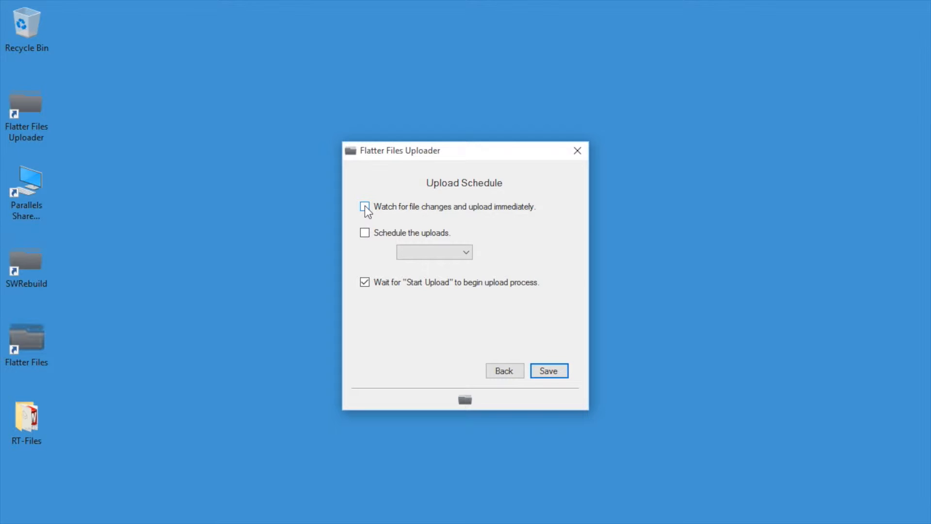
pyautogui.click(365, 232)
pyautogui.click(442, 254)
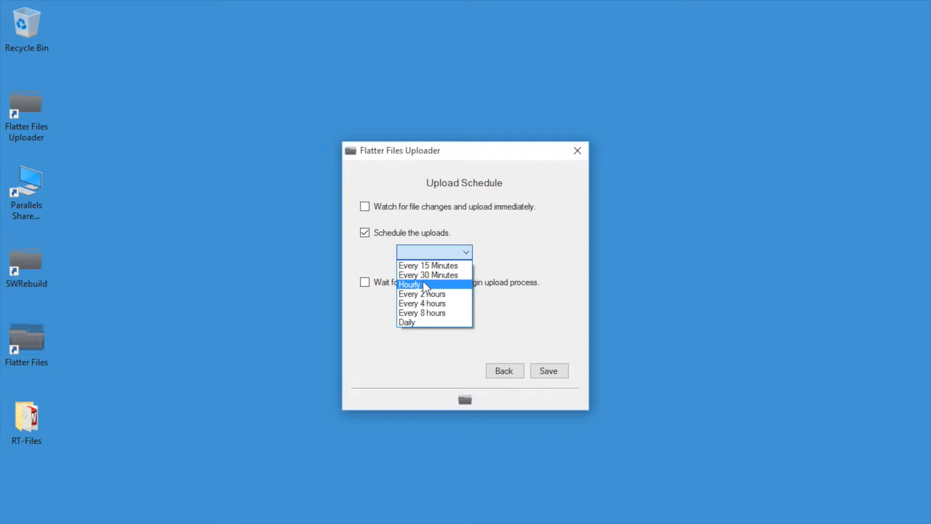
pyautogui.click(407, 321)
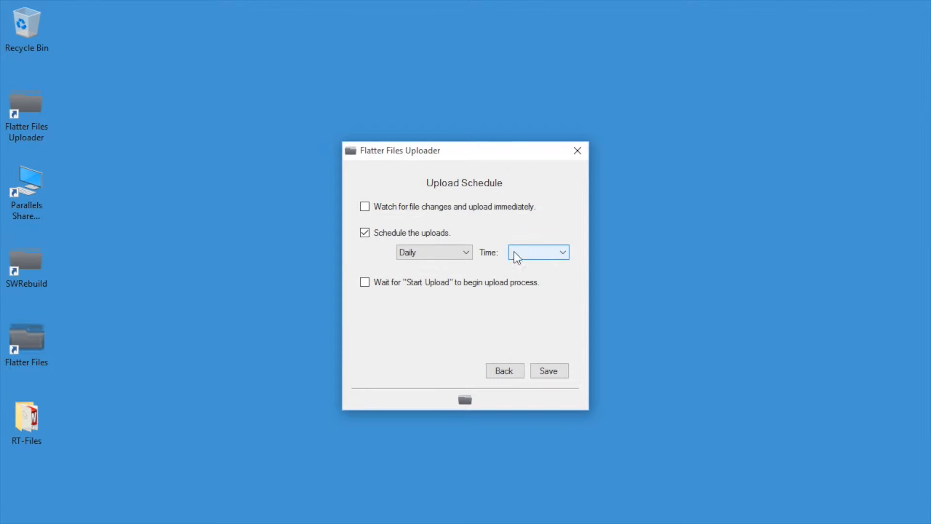
pyautogui.click(447, 250)
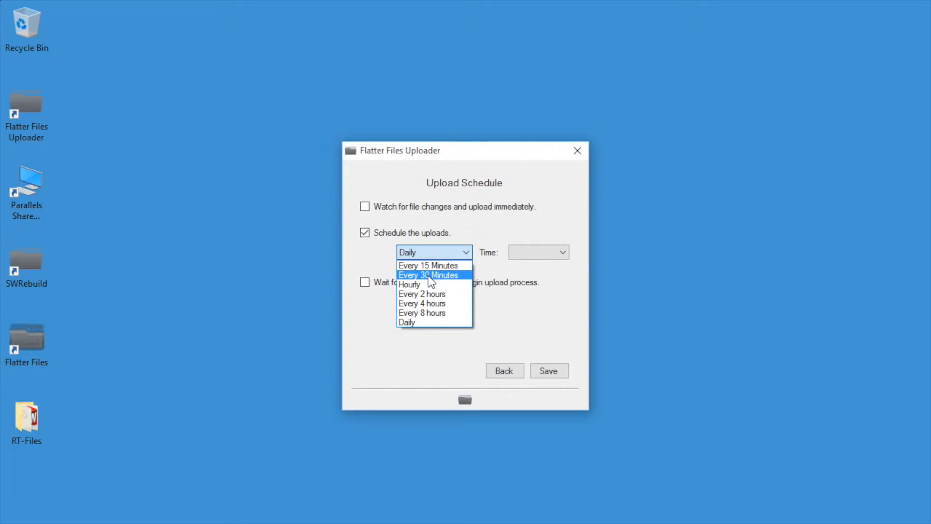
pyautogui.click(438, 268)
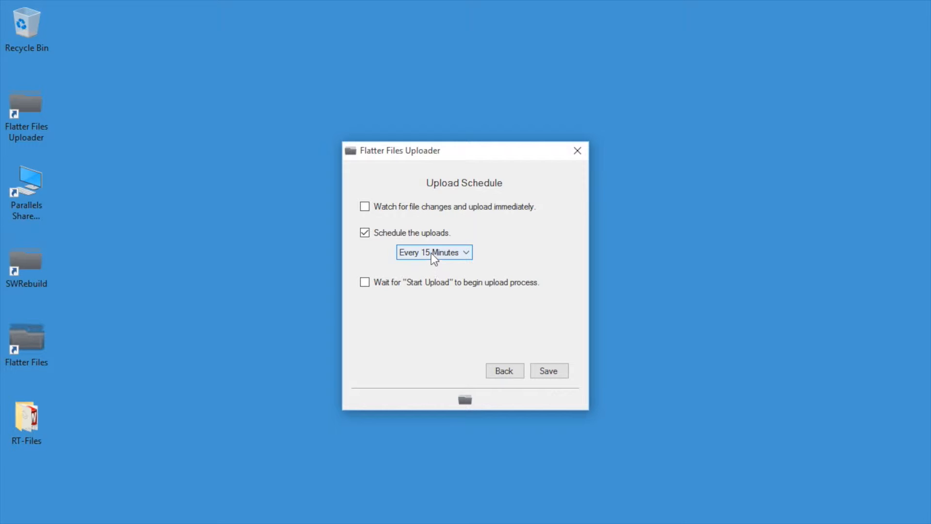
# - Switch the schedule to Daily with an upload time of 06:00 PM
pyautogui.click(432, 253)
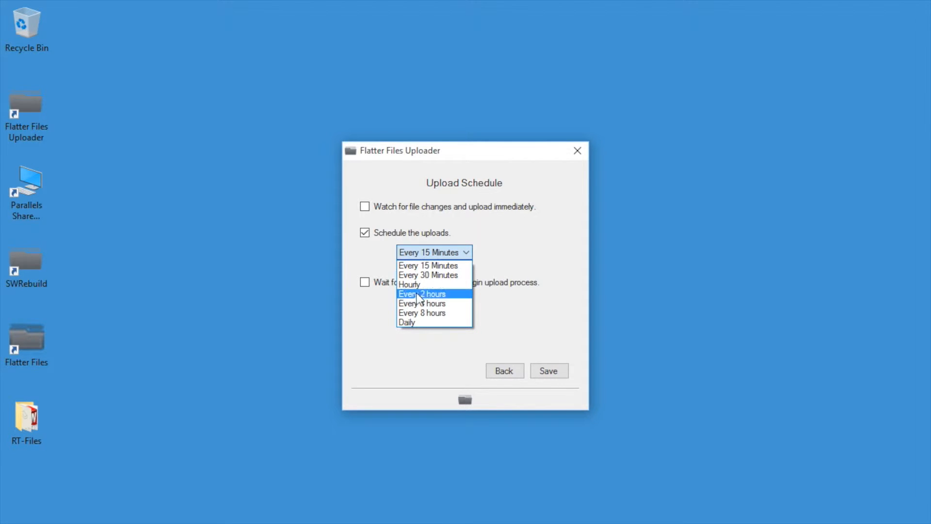
pyautogui.click(418, 322)
pyautogui.click(512, 253)
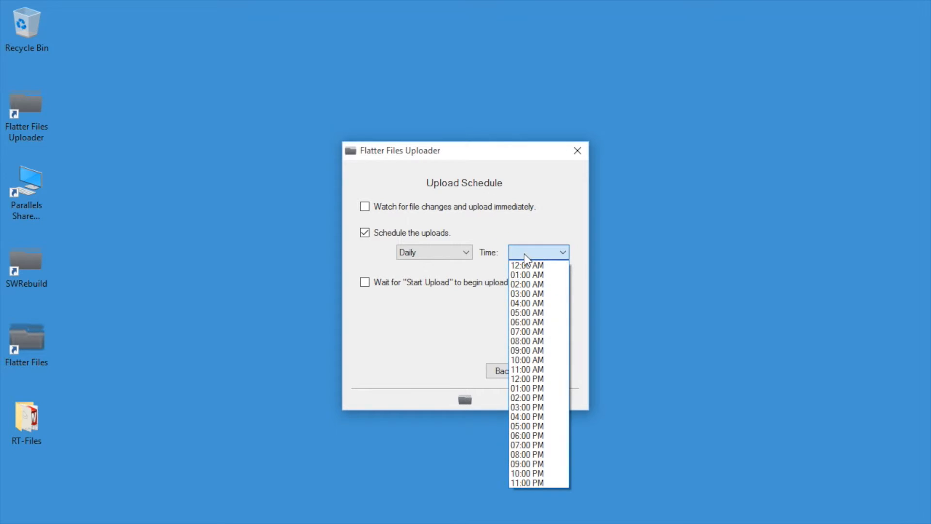
pyautogui.click(524, 437)
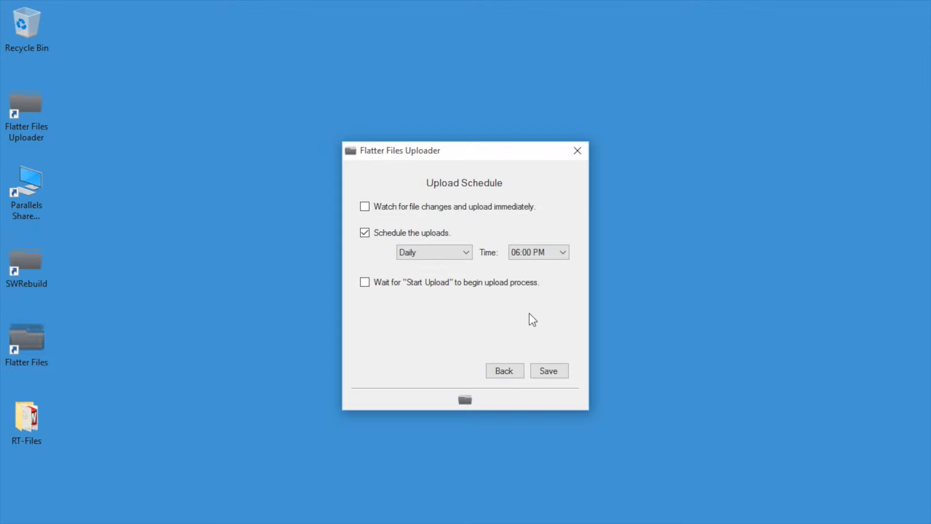
# - Set the frequency back to Every 15 Minutes and save the schedule
pyautogui.click(464, 402)
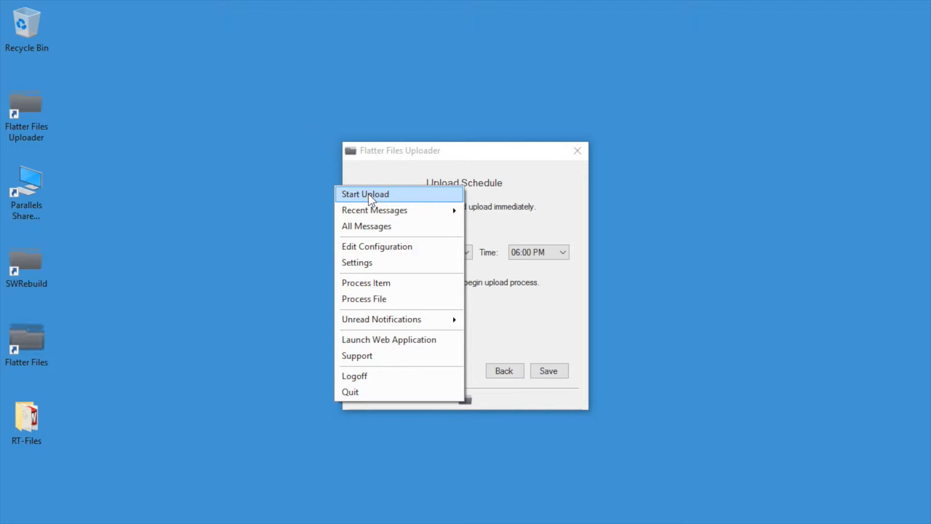
pyautogui.click(472, 163)
pyautogui.click(461, 253)
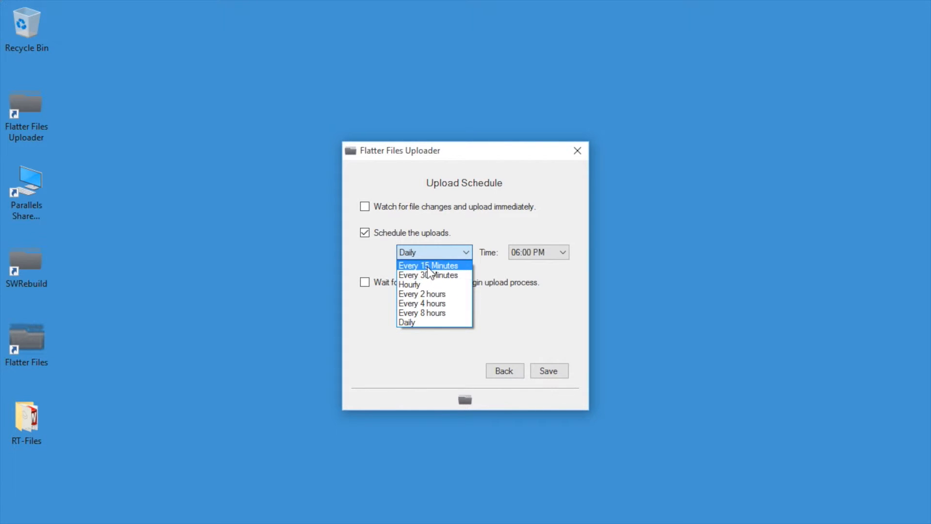
pyautogui.click(427, 265)
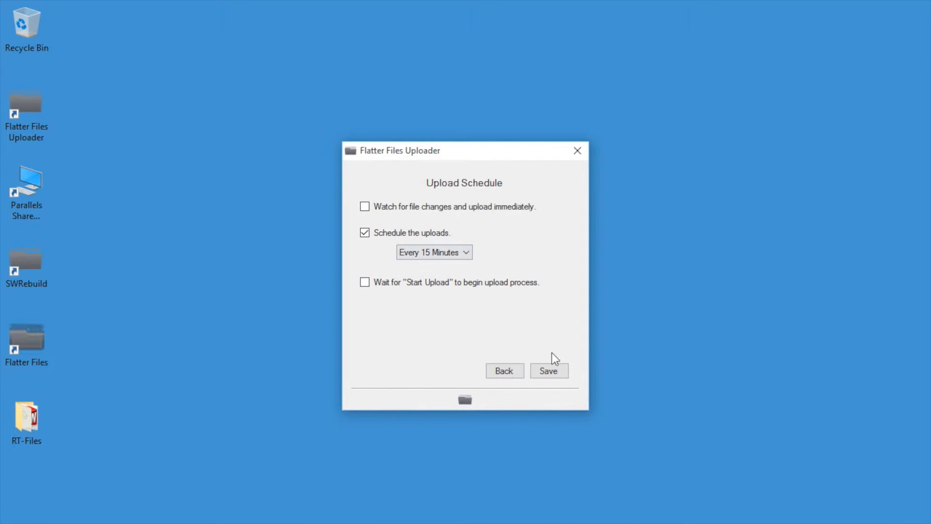
pyautogui.click(548, 370)
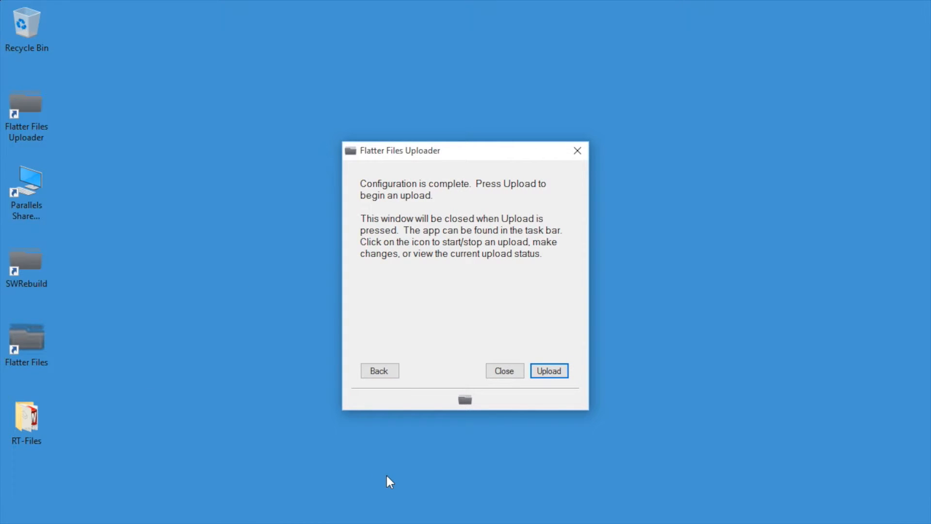
# - Look at the Process File panel from the uploader's actions list, then close the window
pyautogui.click(464, 399)
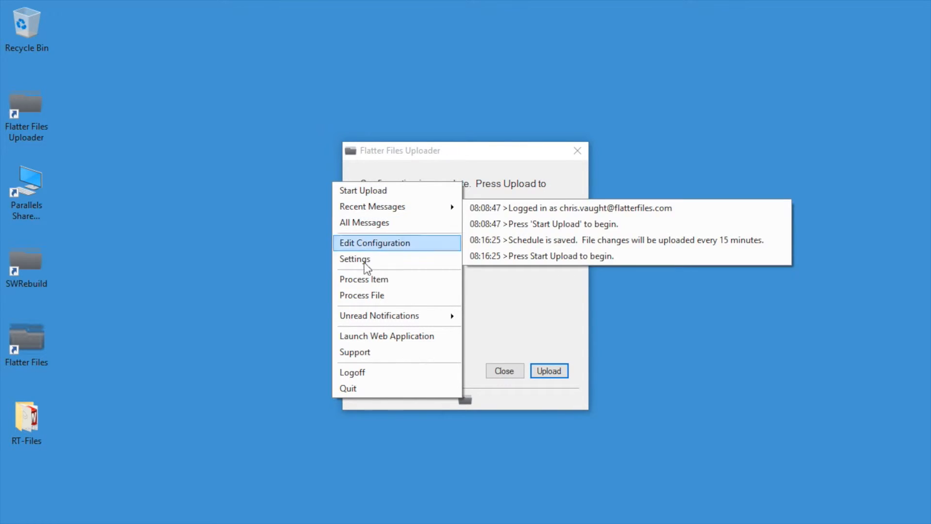
pyautogui.click(367, 295)
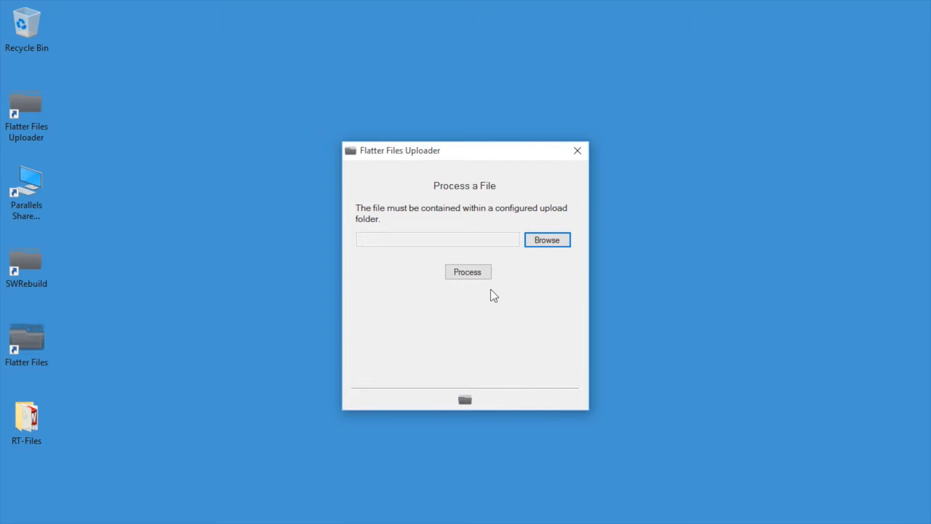
pyautogui.click(578, 152)
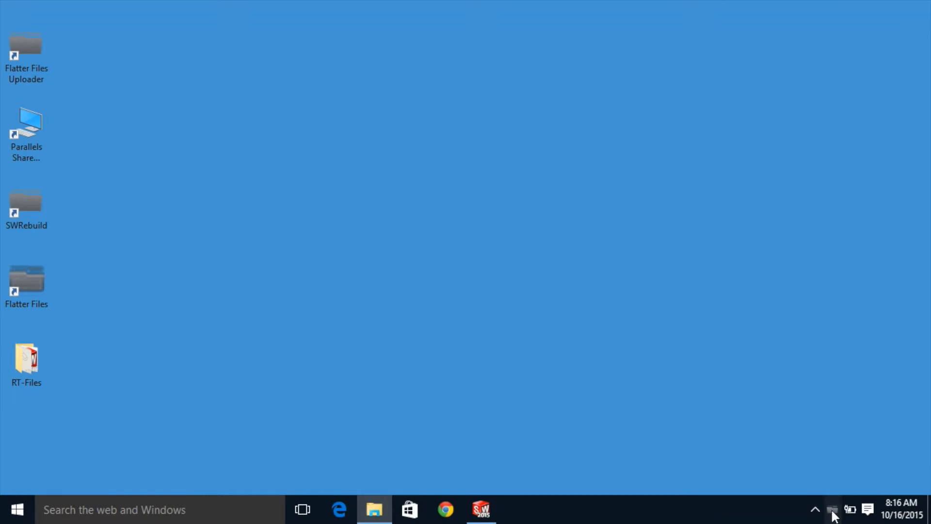
# - Show All Messages from the tray icon and highlight the saved every-15-minutes upload schedule entry
pyautogui.rightClick(833, 513)
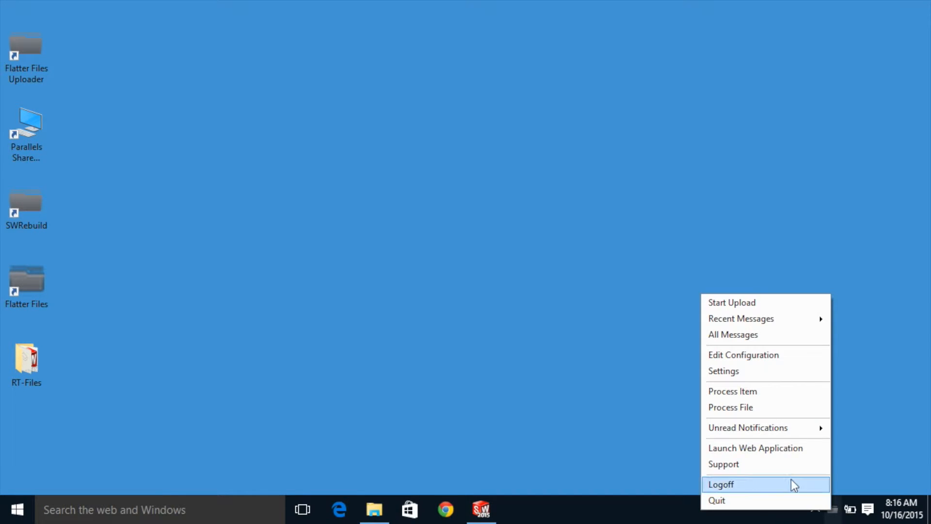
pyautogui.click(733, 334)
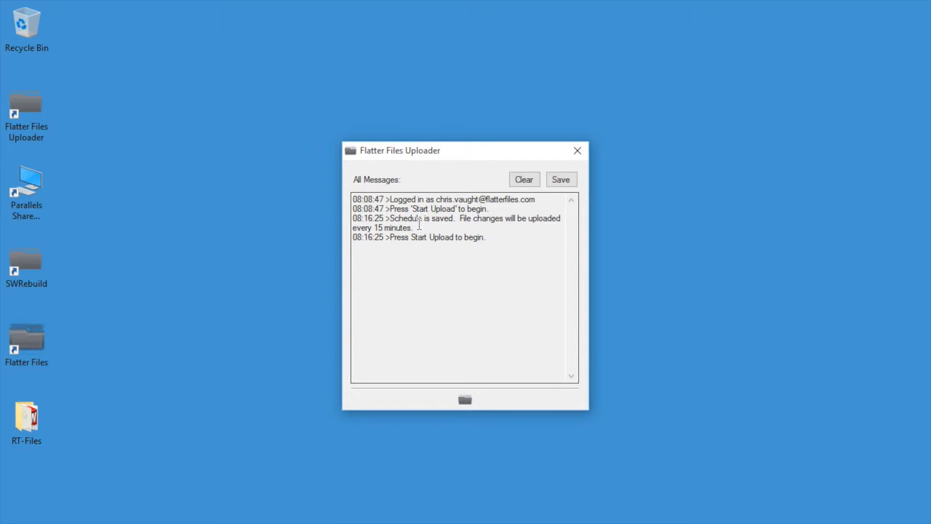
pyautogui.moveTo(421, 225); pyautogui.dragTo(460, 217)
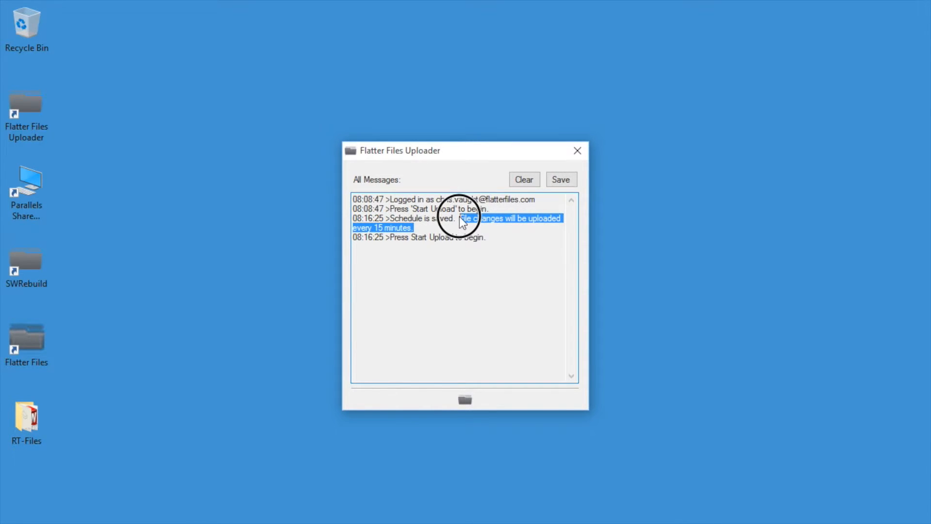
pyautogui.click(413, 280)
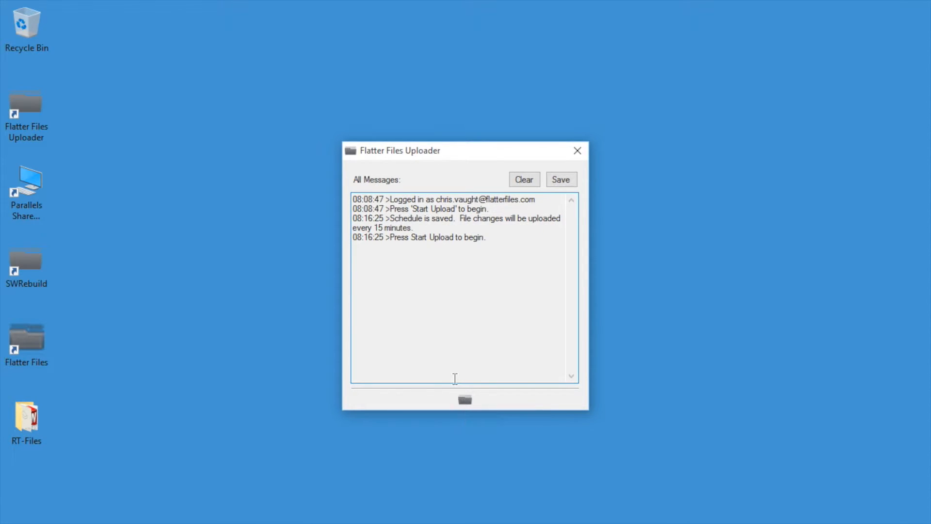
pyautogui.click(462, 402)
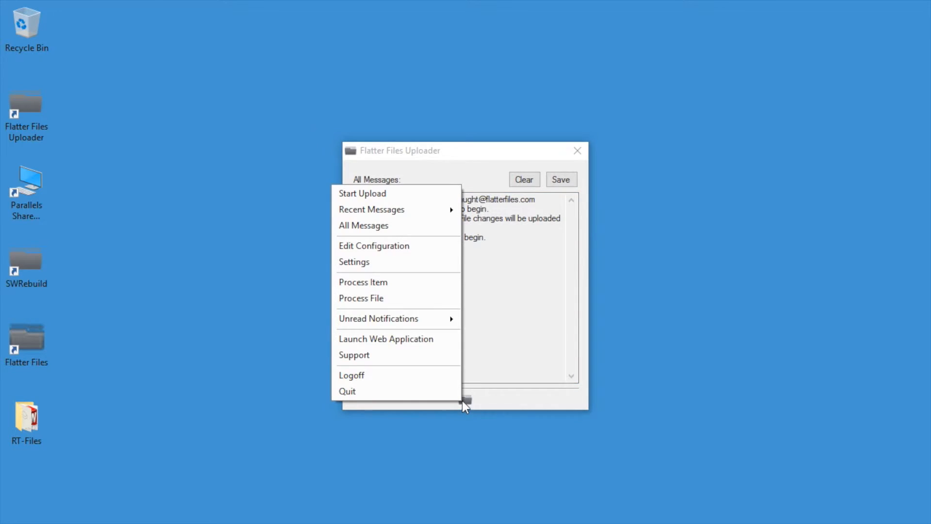
# - Upload SW-001 Revision A with its PDF and STEP, check the log entries, then close the log
pyautogui.click(382, 194)
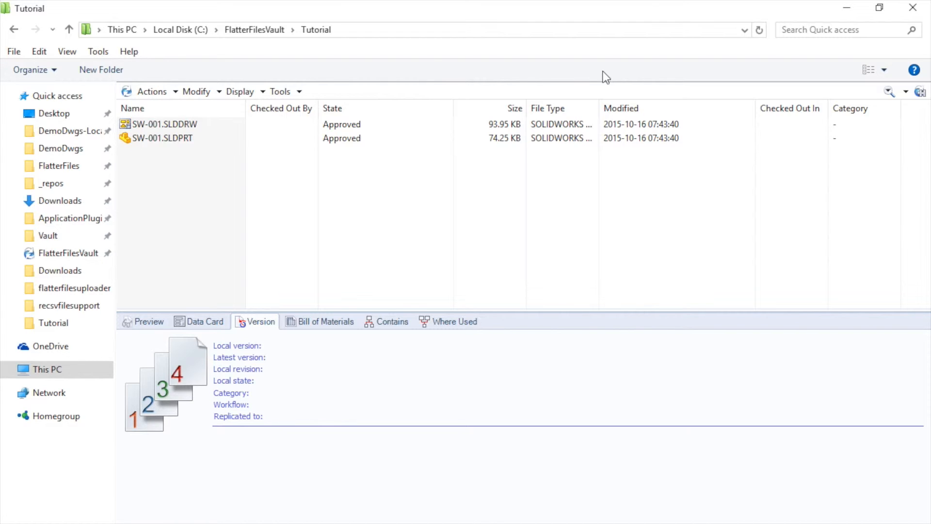
pyautogui.click(844, 11)
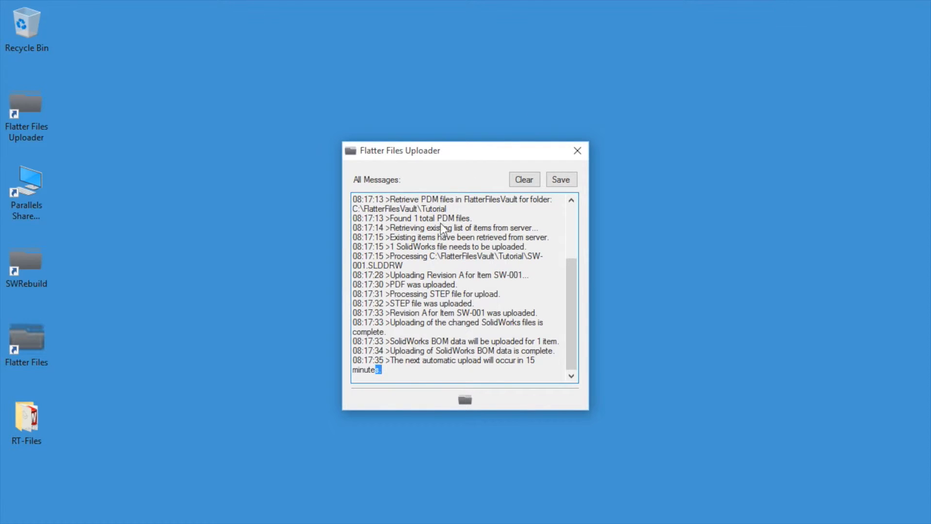
pyautogui.click(433, 365)
pyautogui.moveTo(390, 293); pyautogui.dragTo(488, 336)
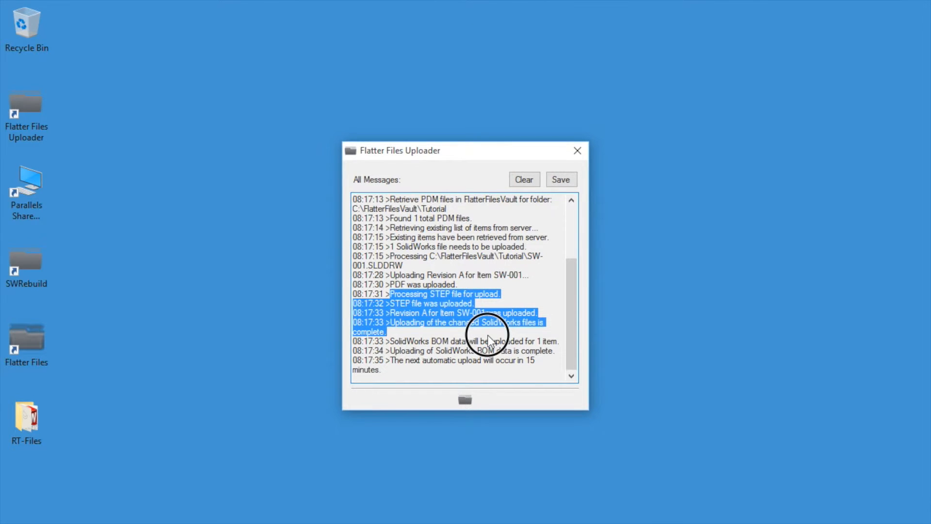
pyautogui.click(488, 336)
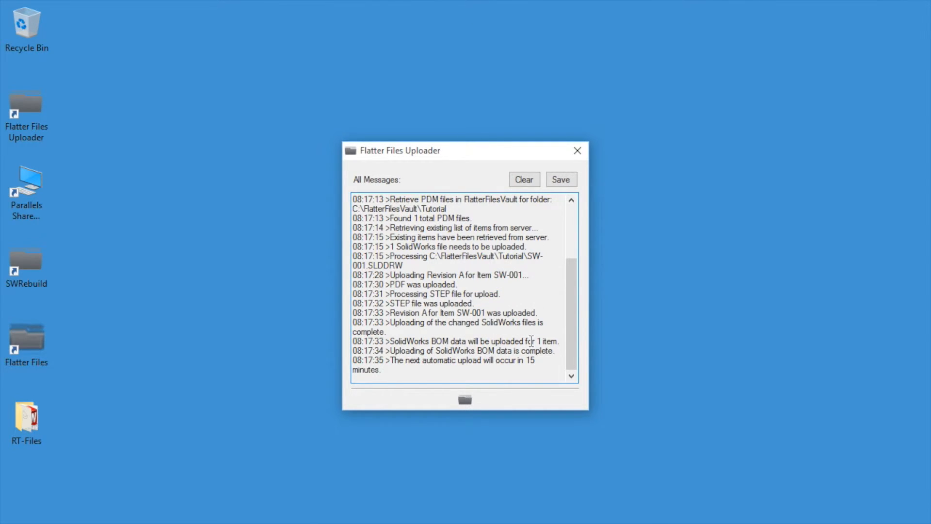
pyautogui.click(577, 150)
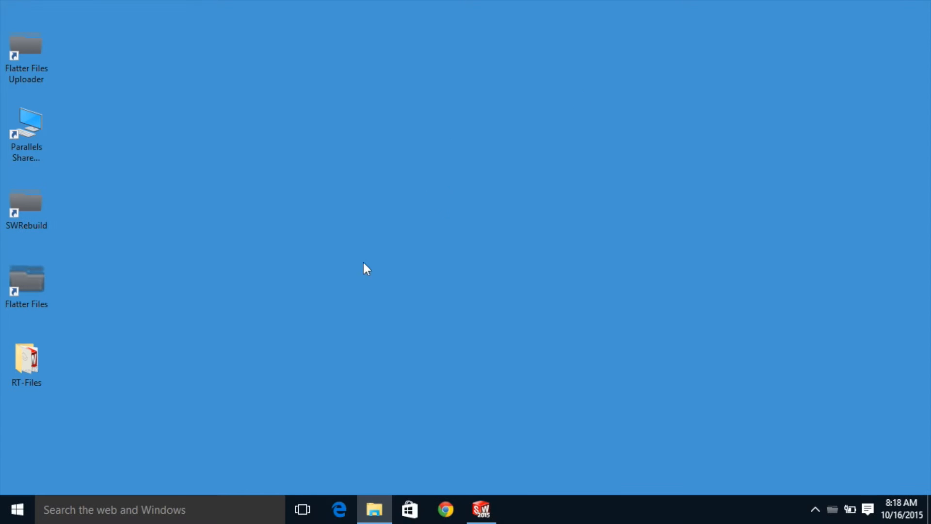
pyautogui.rightClick(832, 510)
# - Refresh the web library and select the new SW-001 Bracket drawing in Recent Updates
pyautogui.click(742, 336)
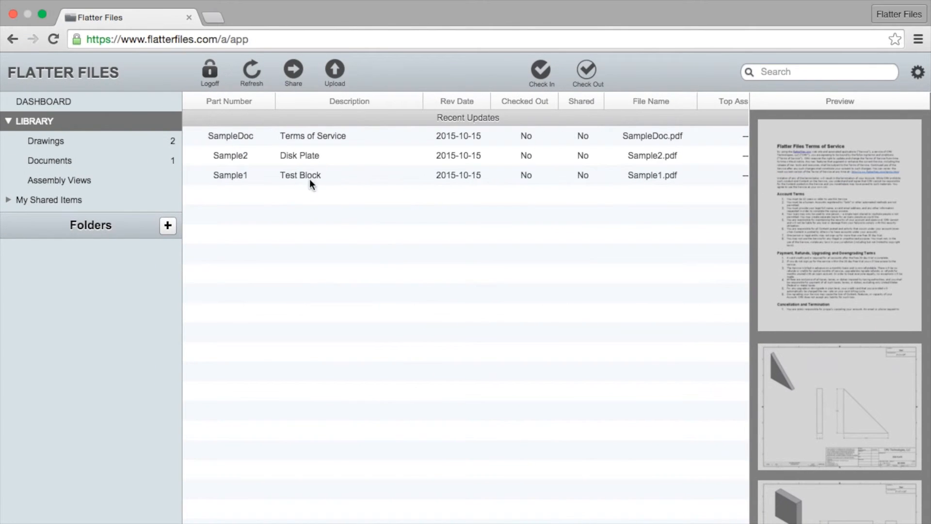
pyautogui.click(251, 73)
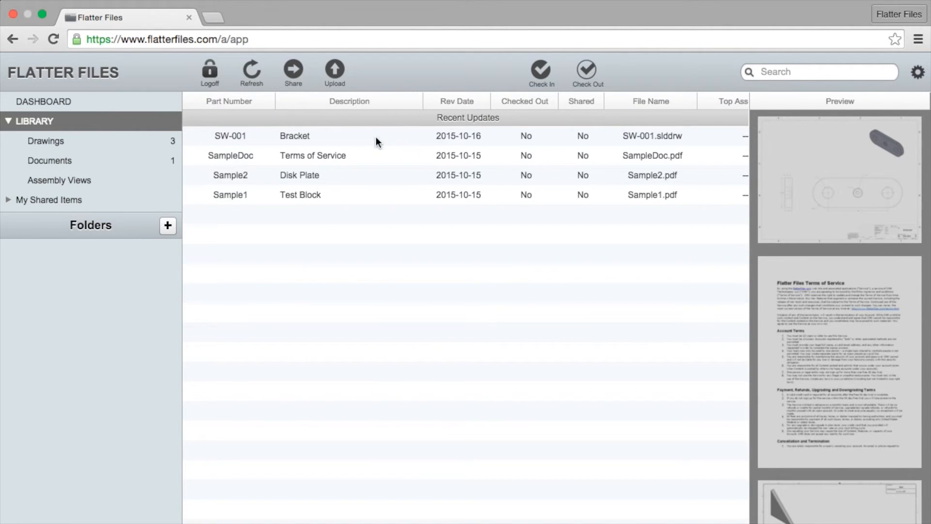
pyautogui.click(356, 142)
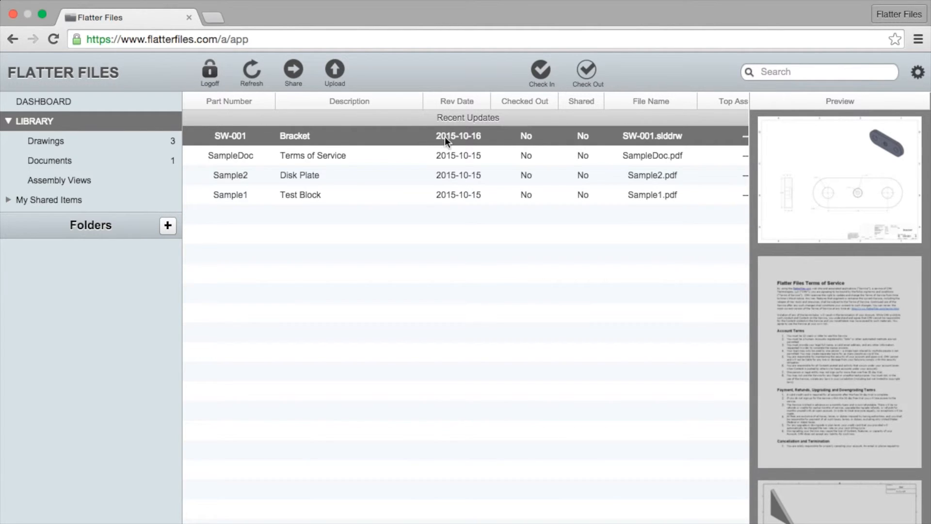
# - View the SW-001 Bracket drawing (Rev A) full-size and check its download format options
pyautogui.doubleClick(324, 135)
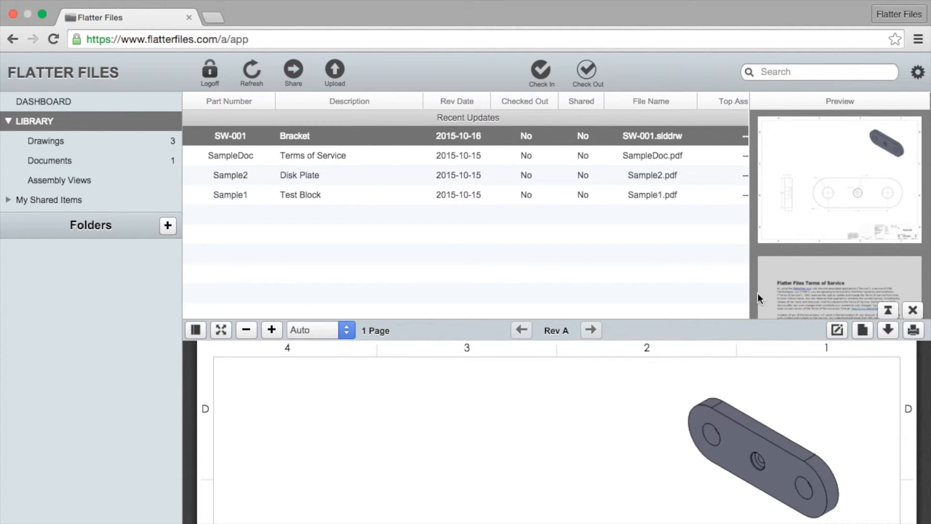
pyautogui.click(888, 312)
pyautogui.scroll(-3, 522, 316)
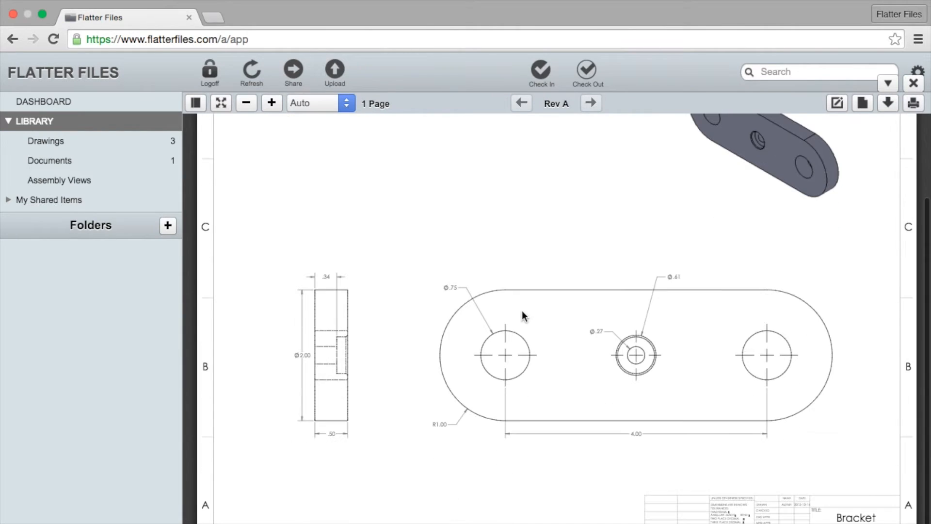
pyautogui.scroll(3, 519, 238)
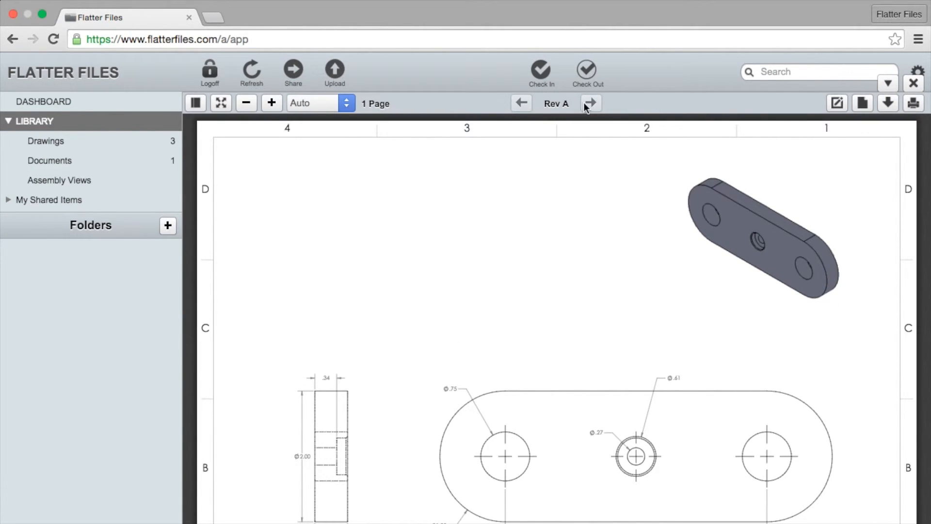
pyautogui.click(888, 103)
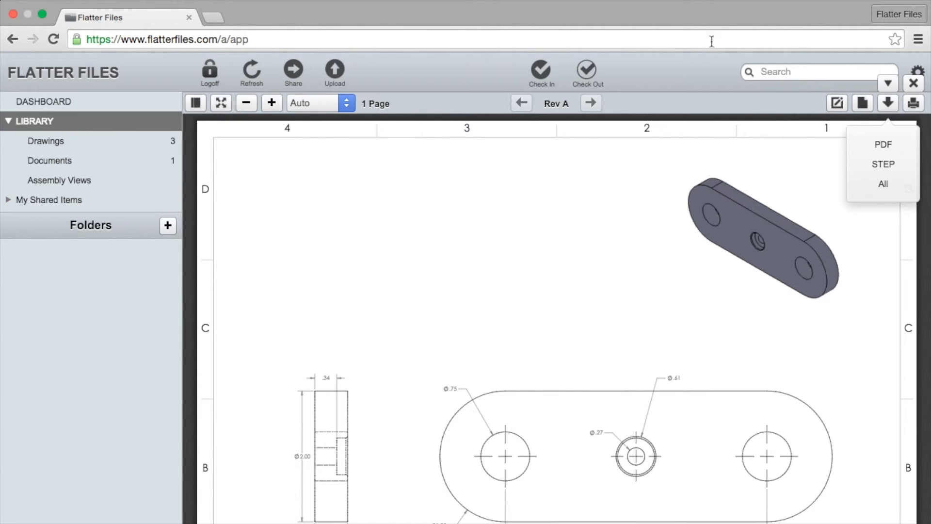
pyautogui.click(701, 101)
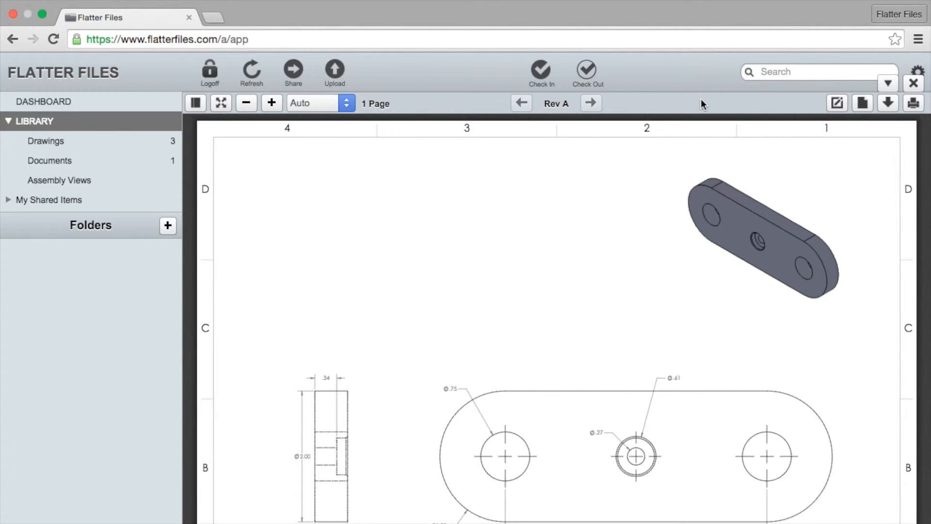
pyautogui.click(887, 83)
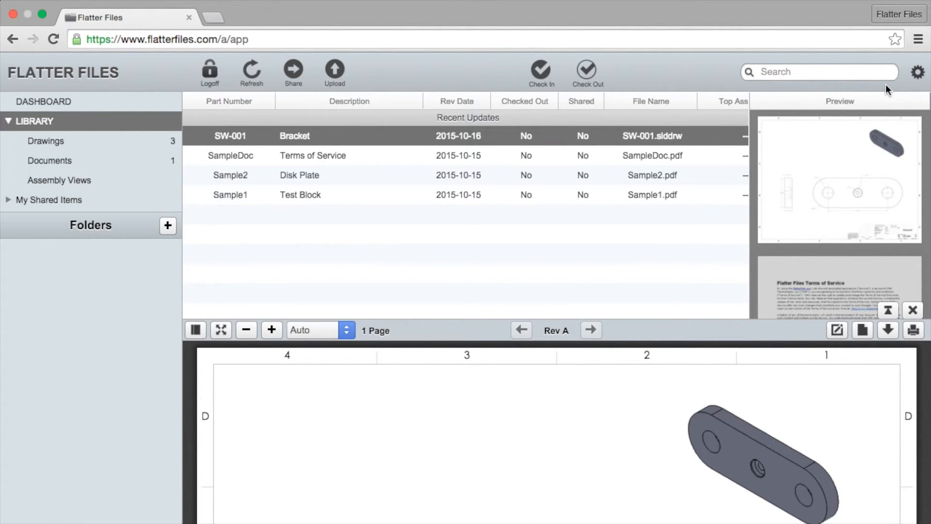
# - Filter the library to Drawings, compare SW-001 Bracket and Sample1 Test Block, then return to Recent Updates
pyautogui.click(79, 138)
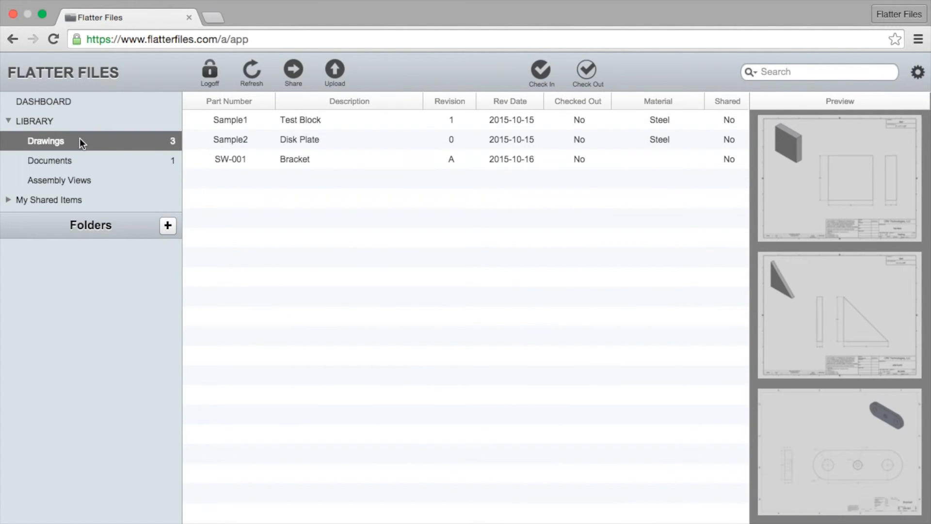
pyautogui.click(339, 160)
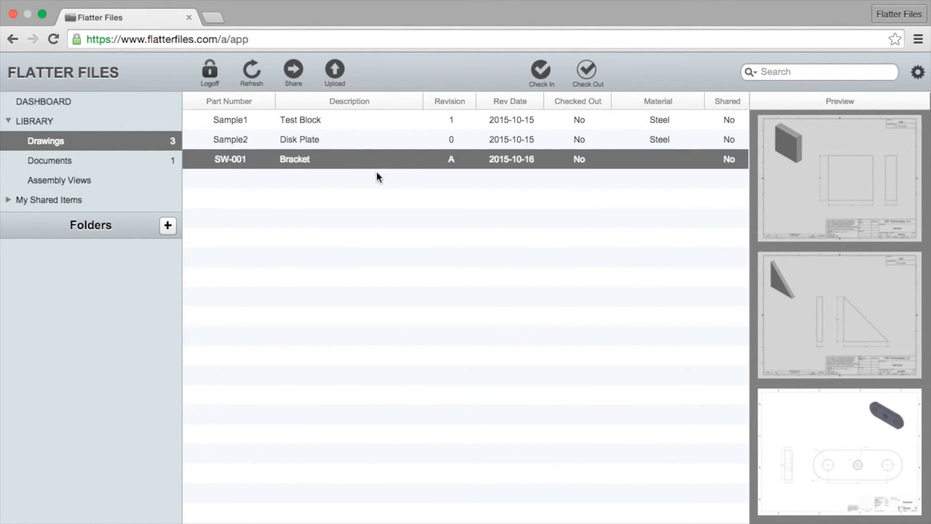
pyautogui.click(375, 126)
pyautogui.click(350, 160)
pyautogui.click(59, 118)
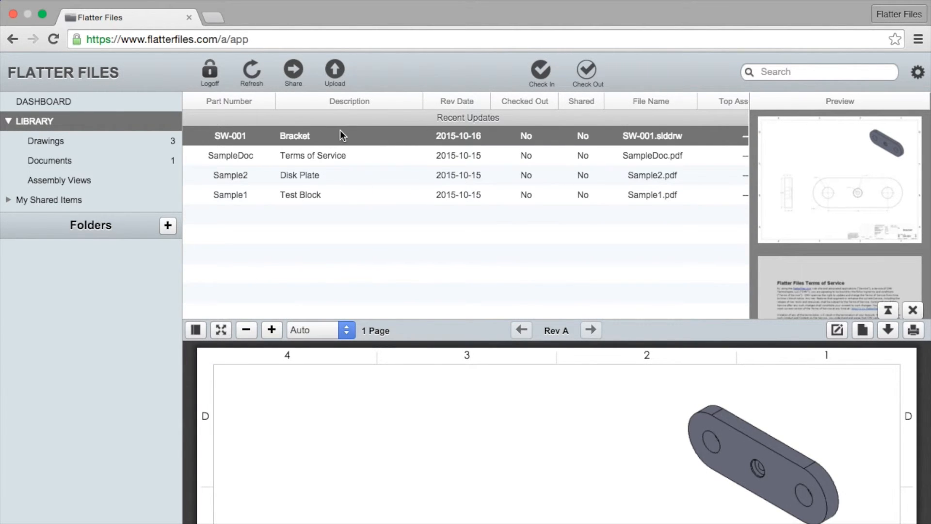
pyautogui.rightClick(357, 130)
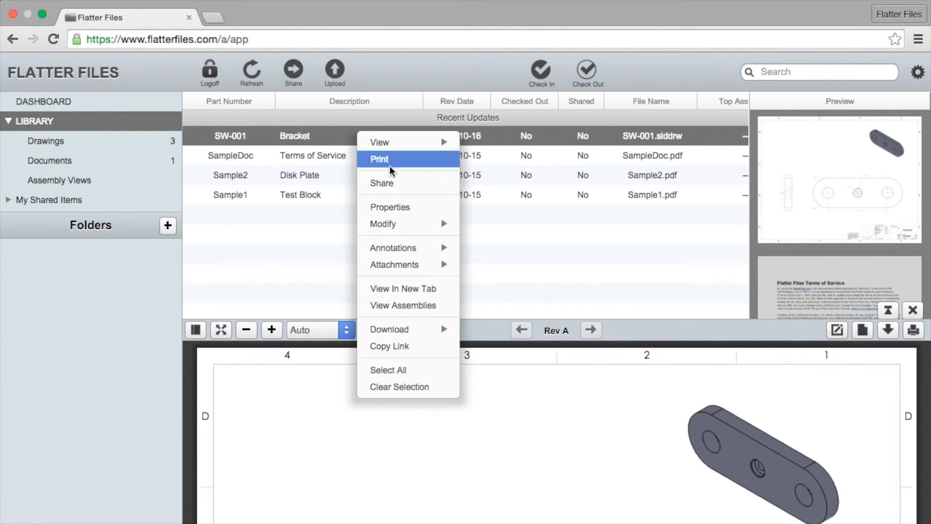
pyautogui.click(394, 208)
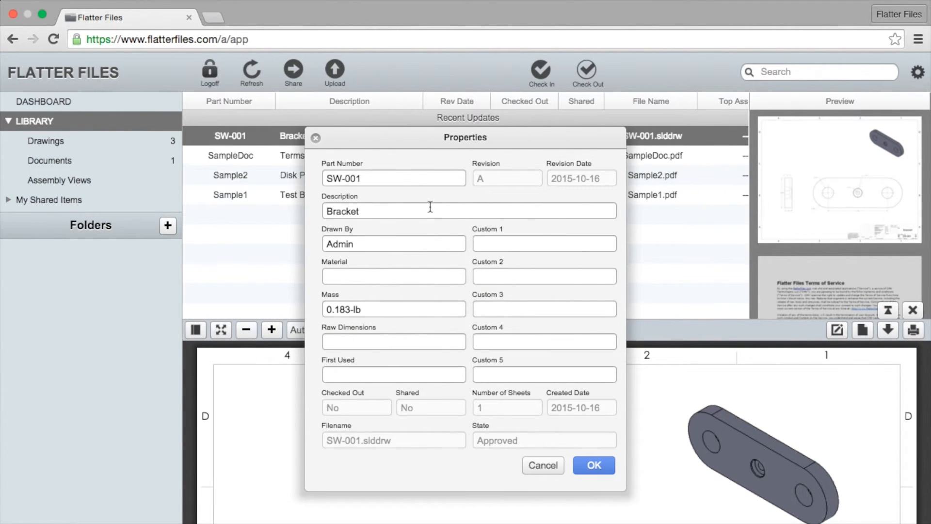
pyautogui.click(344, 212)
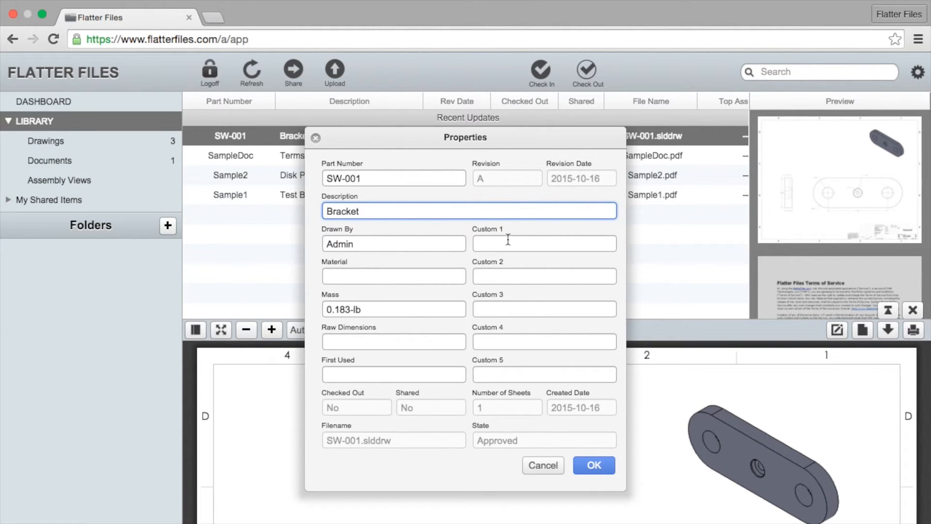
pyautogui.click(342, 277)
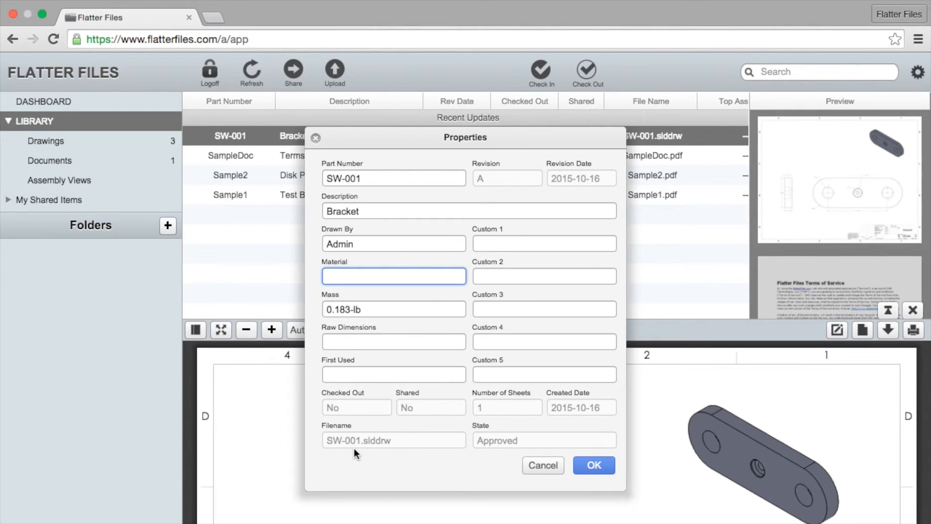
pyautogui.click(541, 467)
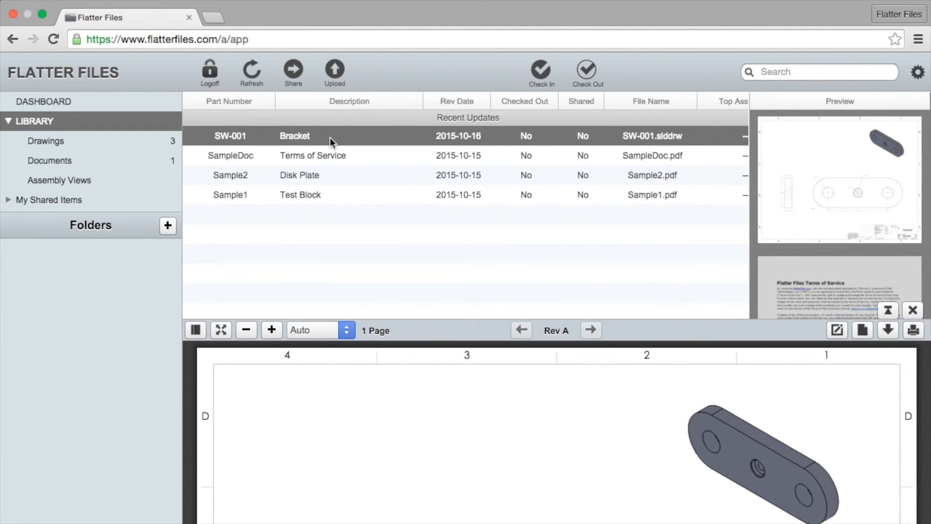
# - Search the library for 'bracket', then clear it and search for 'sw' instead
pyautogui.click(780, 70)
pyautogui.write('bracket')
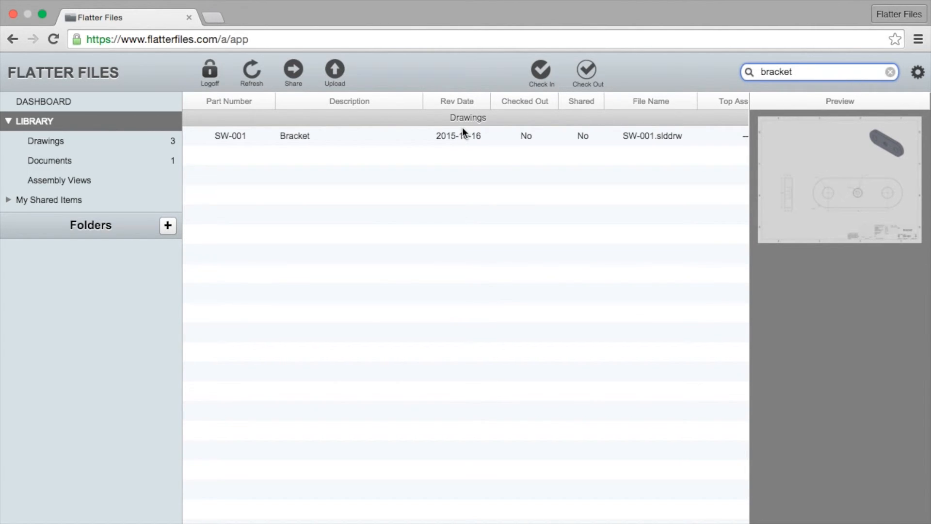
pyautogui.click(892, 72)
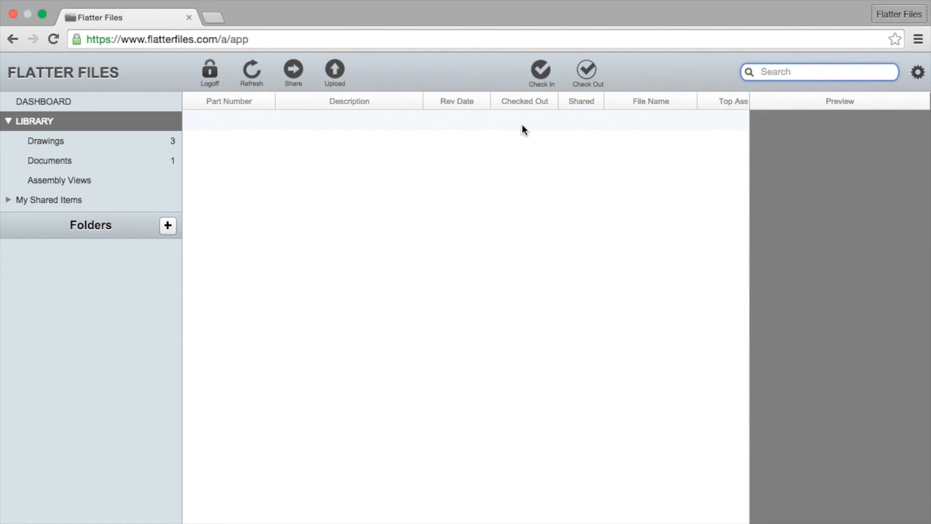
pyautogui.write('sw')
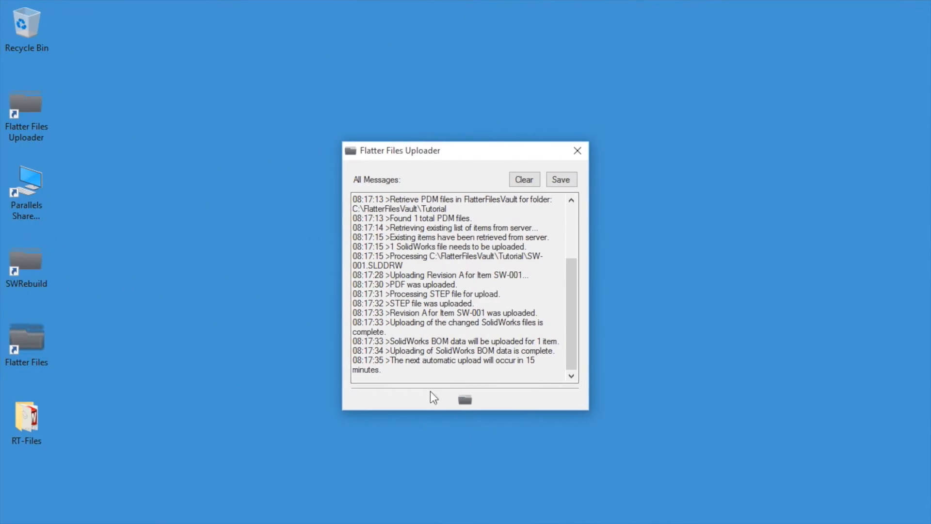
# - Run Start Upload from the uploader's action menu
pyautogui.click(464, 400)
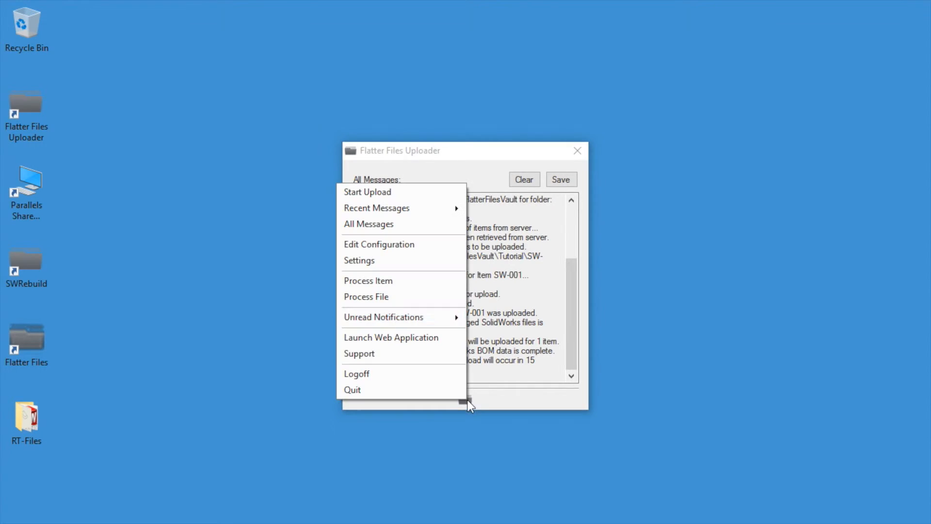
pyautogui.click(391, 193)
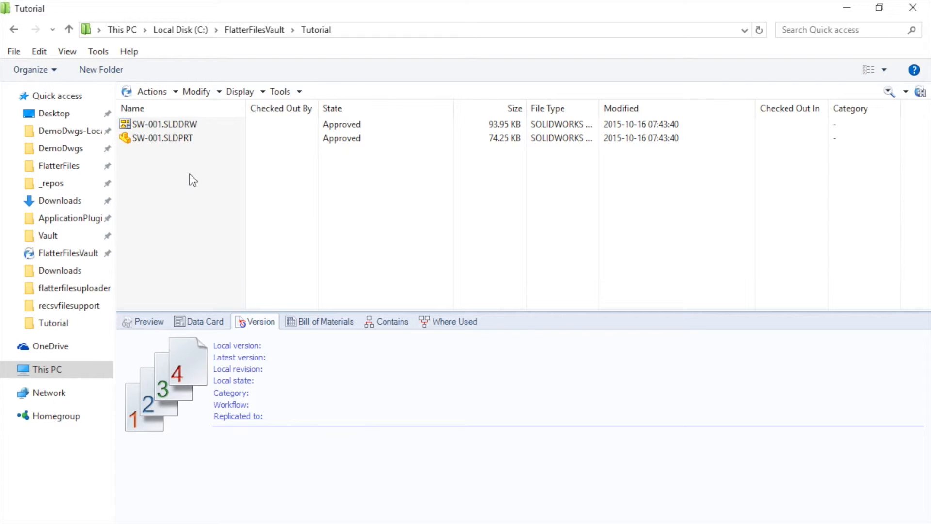
# - Move SW-001.SLDDRW to Under Change via Request Change, excluding the SW-001.SLDPRT part
pyautogui.click(174, 125)
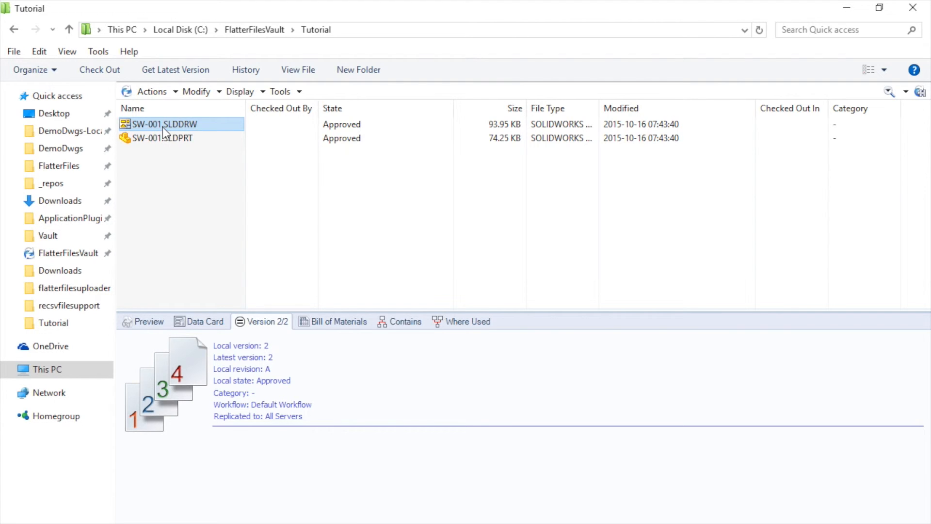
pyautogui.rightClick(165, 129)
pyautogui.moveTo(305, 405)
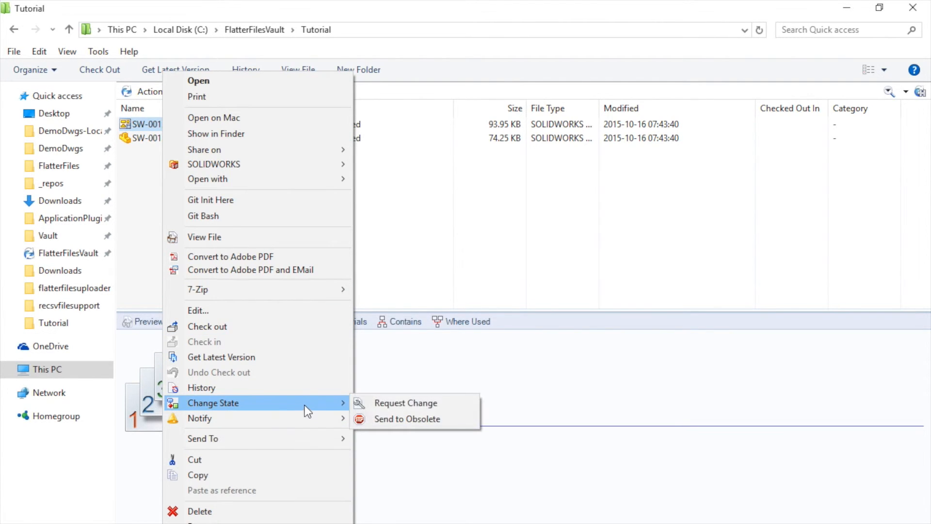
pyautogui.click(399, 405)
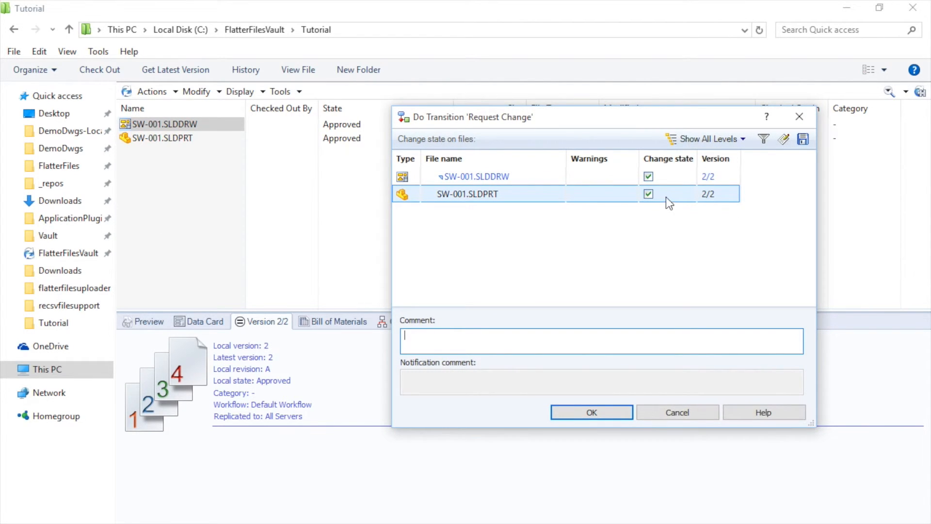
pyautogui.click(648, 194)
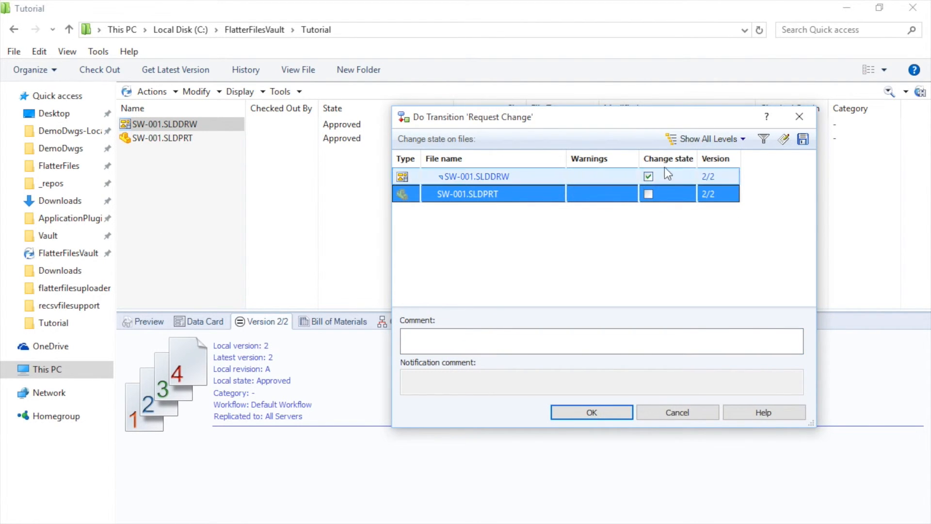
pyautogui.click(593, 412)
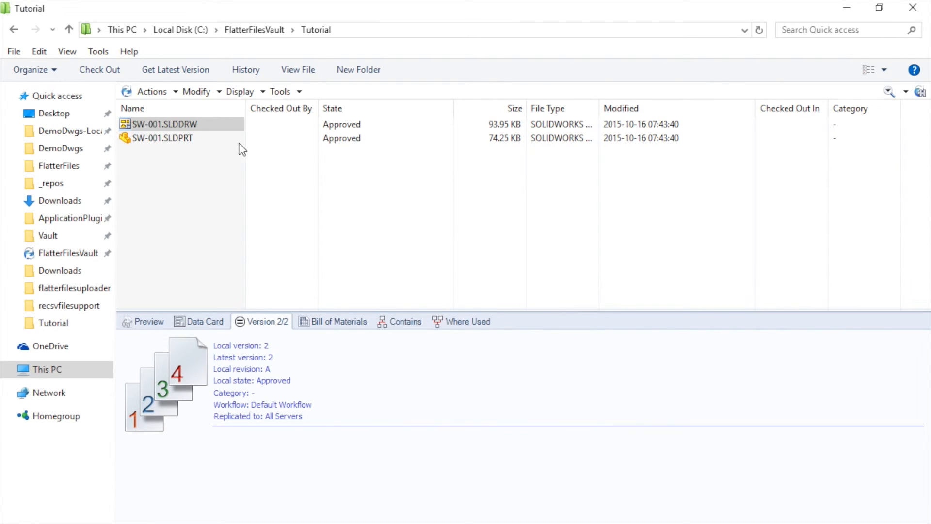
# - Check out SW-001.SLDDRW from the vault to edit it in SOLIDWORKS 2015
pyautogui.rightClick(181, 130)
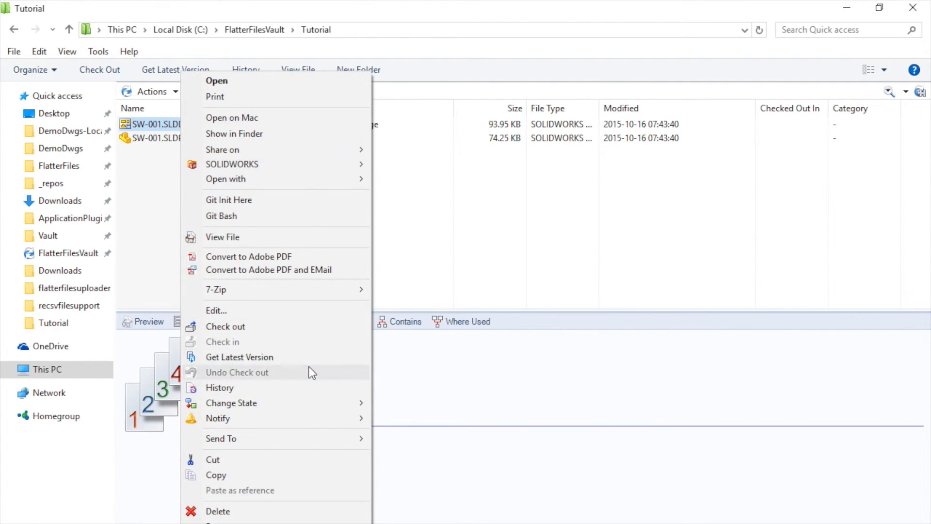
pyautogui.moveTo(311, 403)
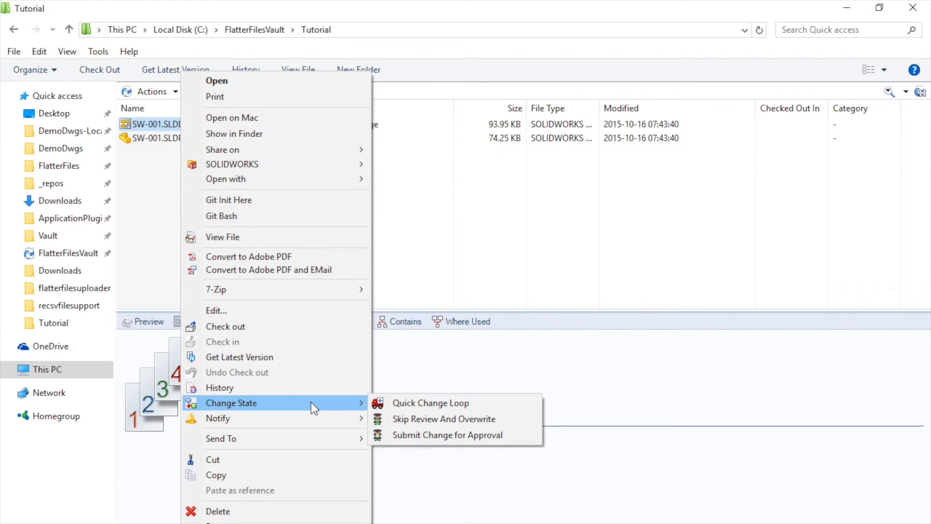
pyautogui.click(151, 220)
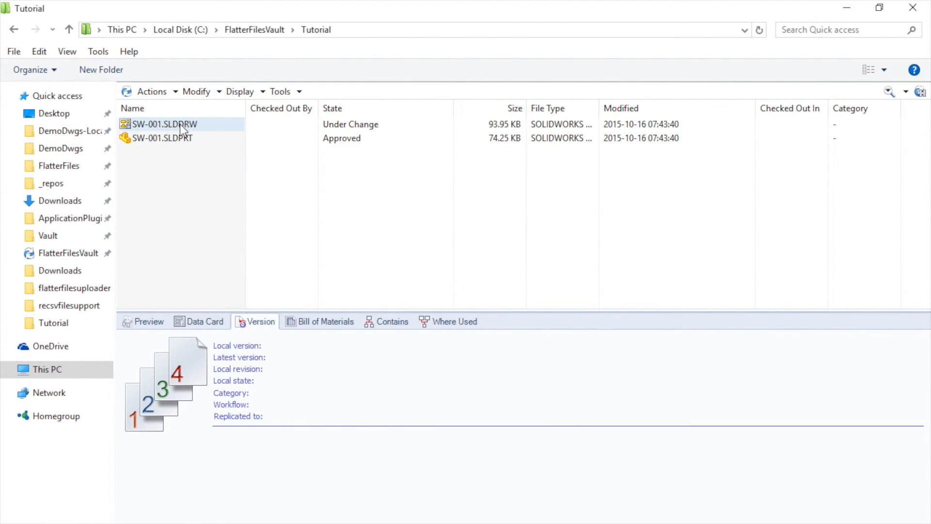
pyautogui.rightClick(179, 125)
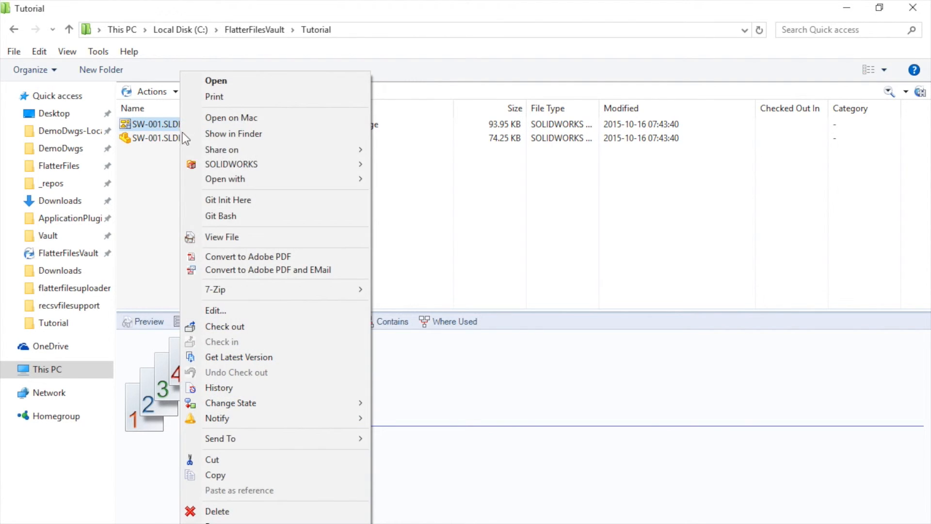
pyautogui.click(223, 325)
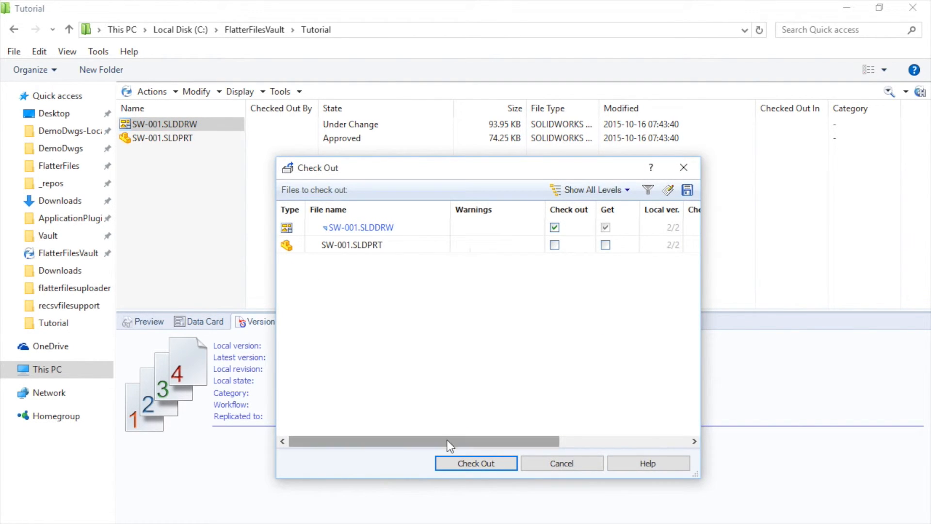
pyautogui.click(456, 465)
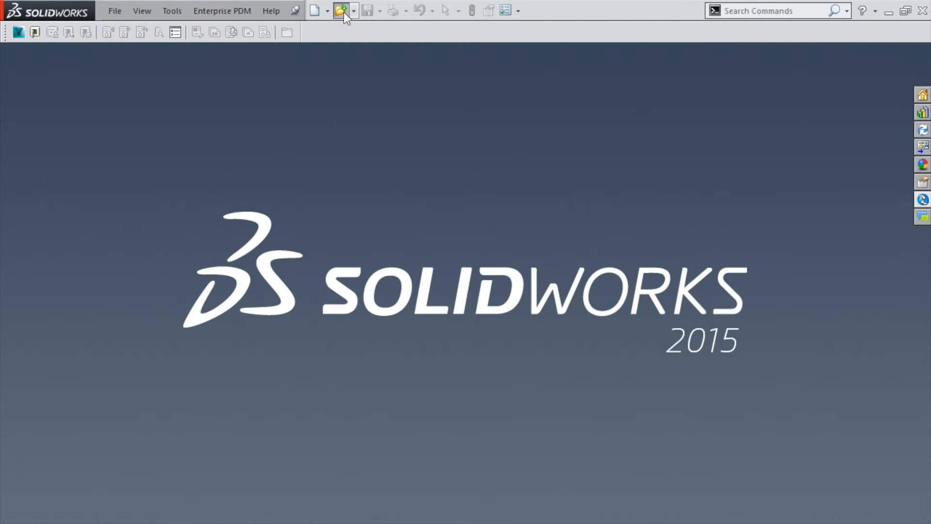
pyautogui.click(342, 11)
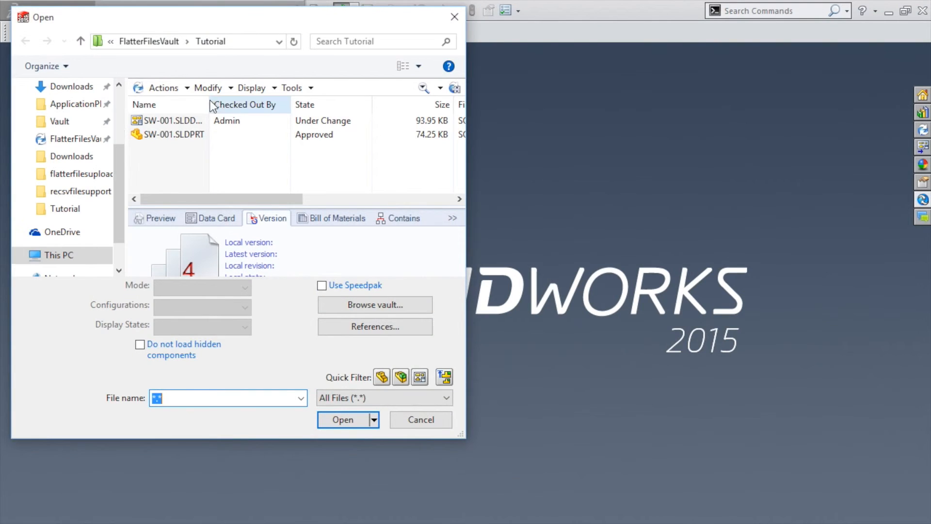
# - Open the SW-001.SLDDRW drawing from the Tutorial folder
pyautogui.click(190, 119)
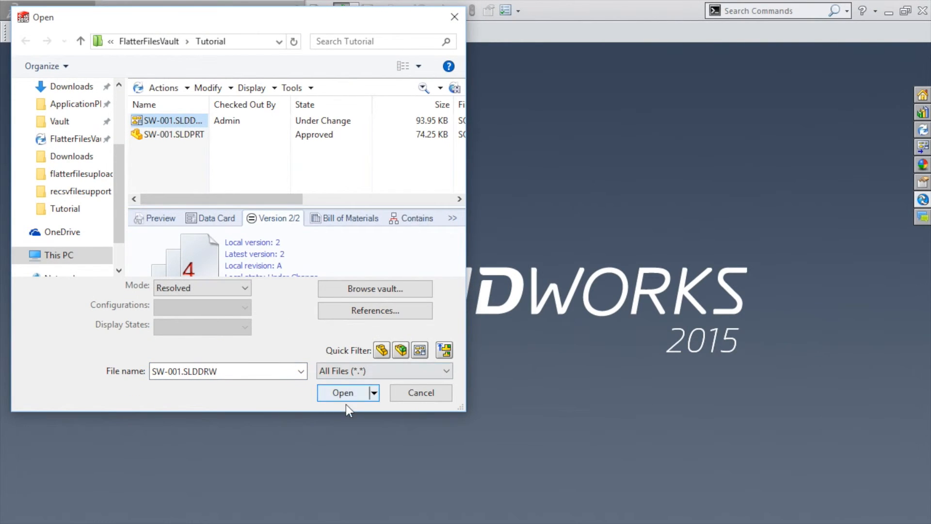
pyautogui.click(348, 396)
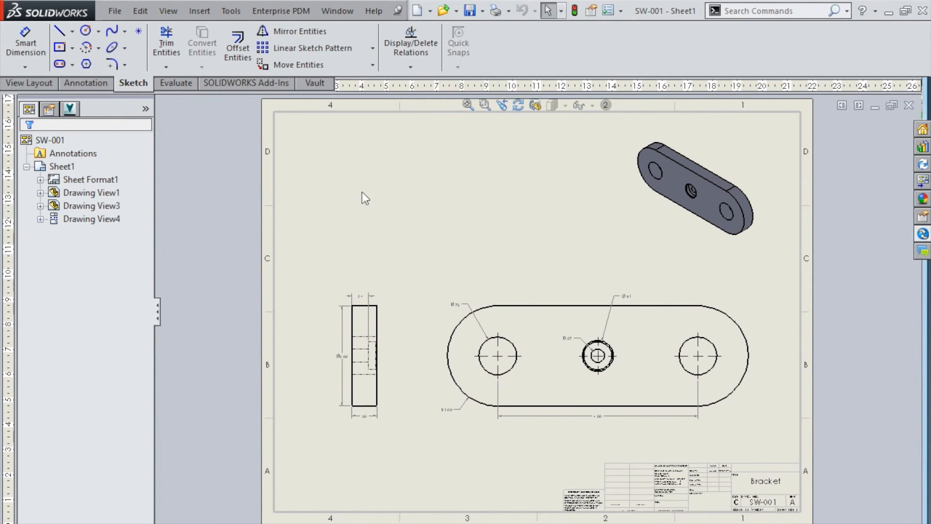
pyautogui.click(85, 84)
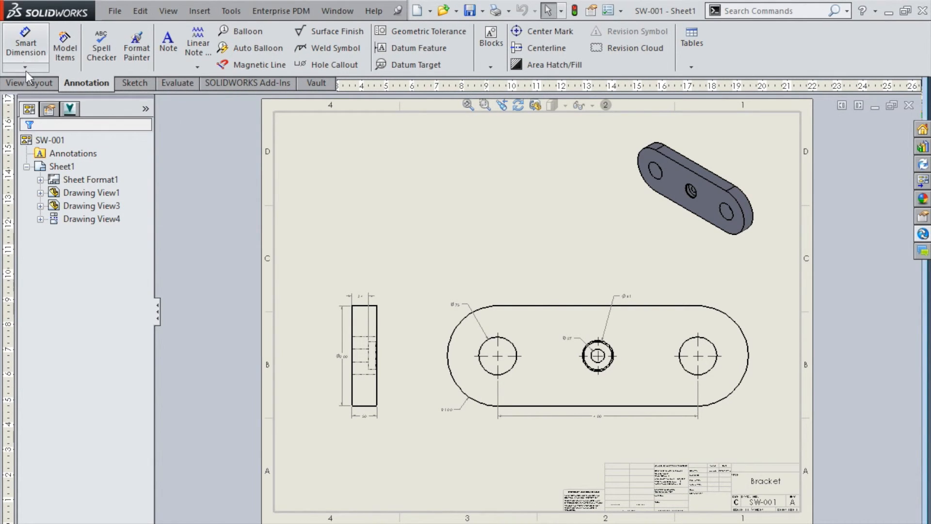
pyautogui.click(168, 39)
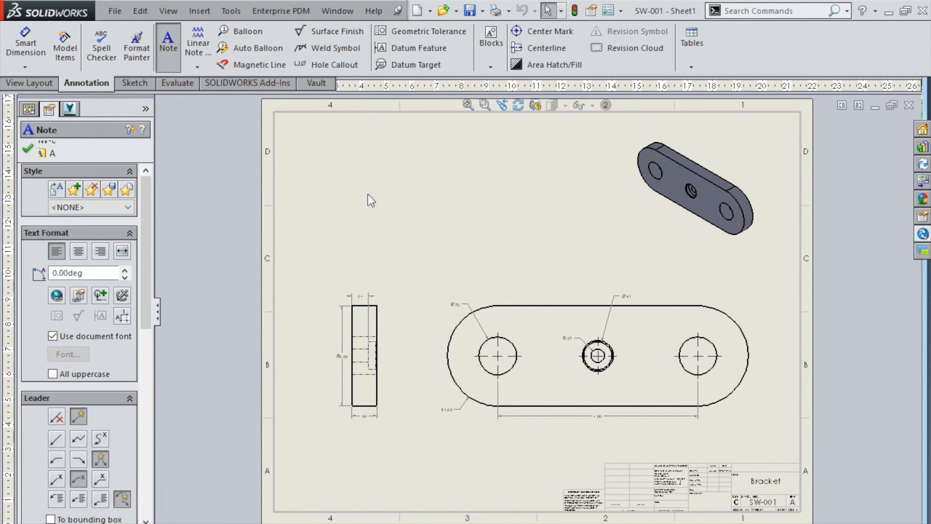
# - Place a 48-point 'Test Rev Creation' note near the sheet's top left and save the drawing
pyautogui.click(367, 197)
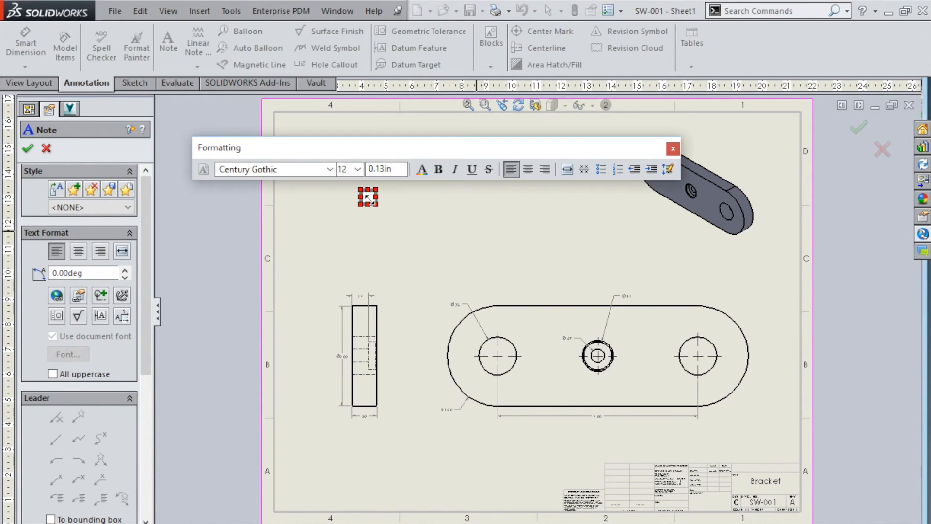
pyautogui.click(359, 169)
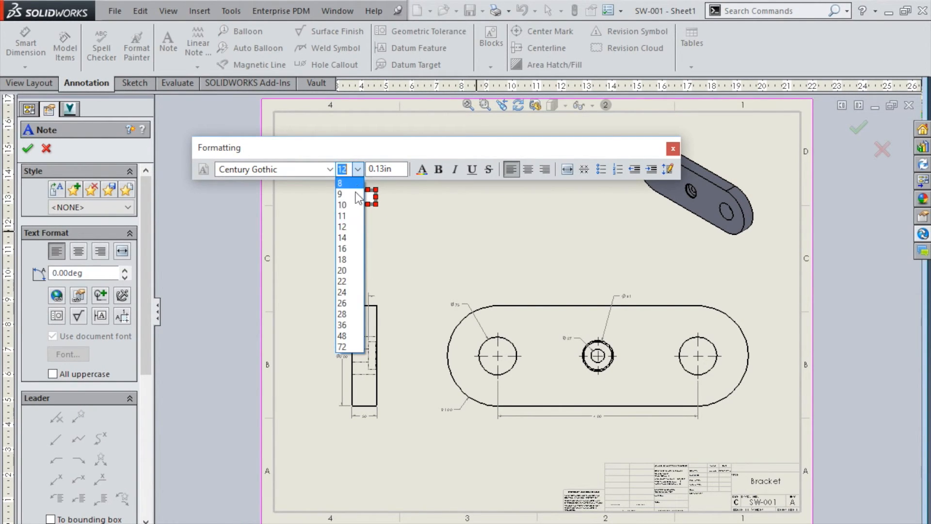
pyautogui.click(343, 335)
pyautogui.write('Test Rev')
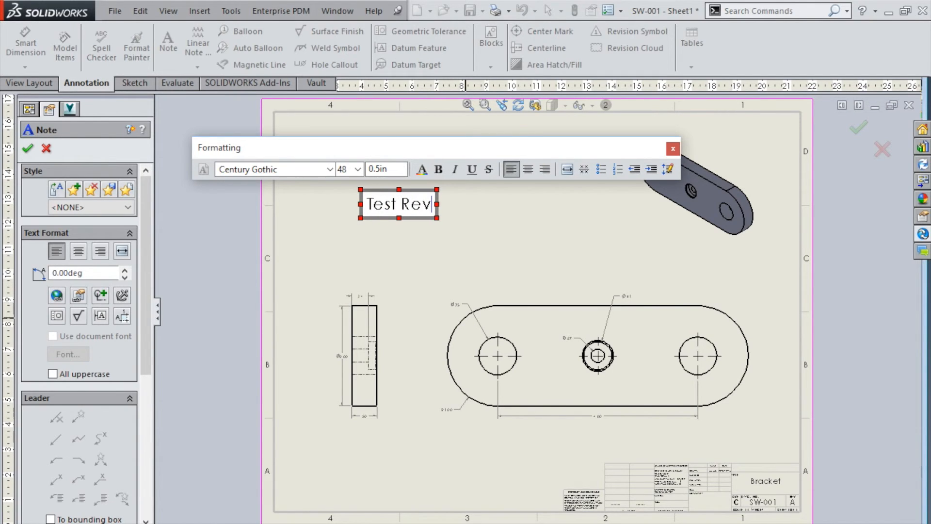
pyautogui.write(' Creation')
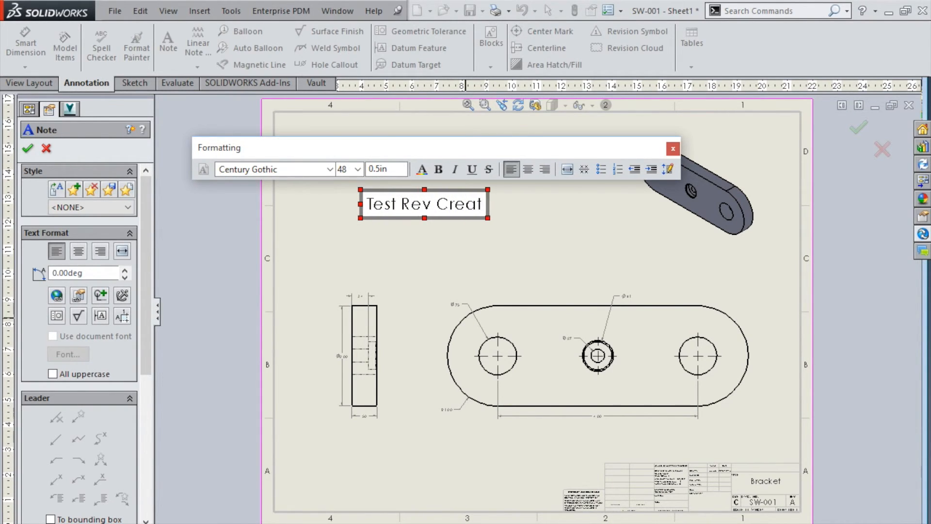
pyautogui.click(577, 268)
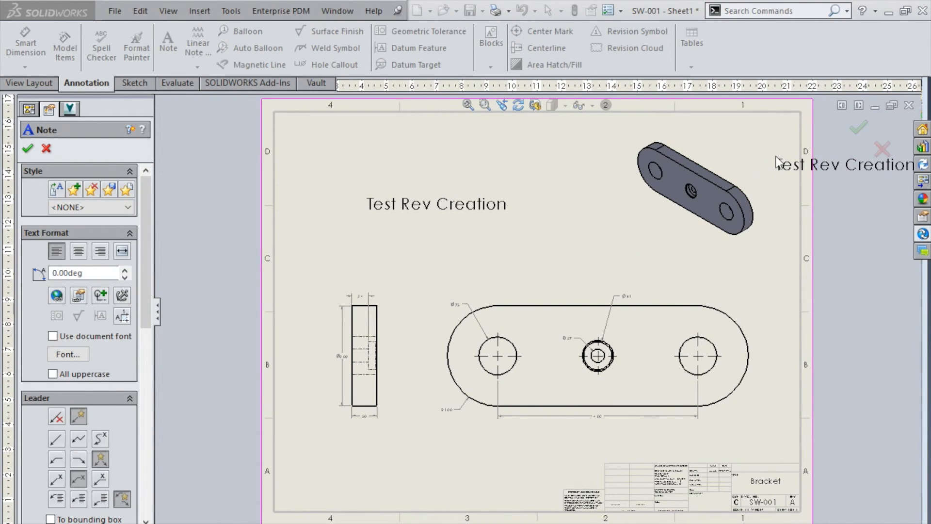
pyautogui.press('Escape')
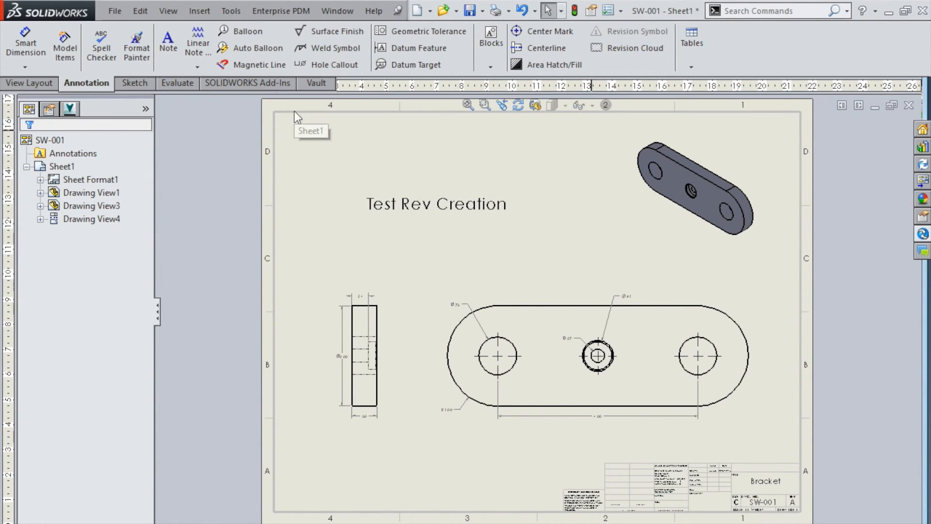
pyautogui.click(468, 10)
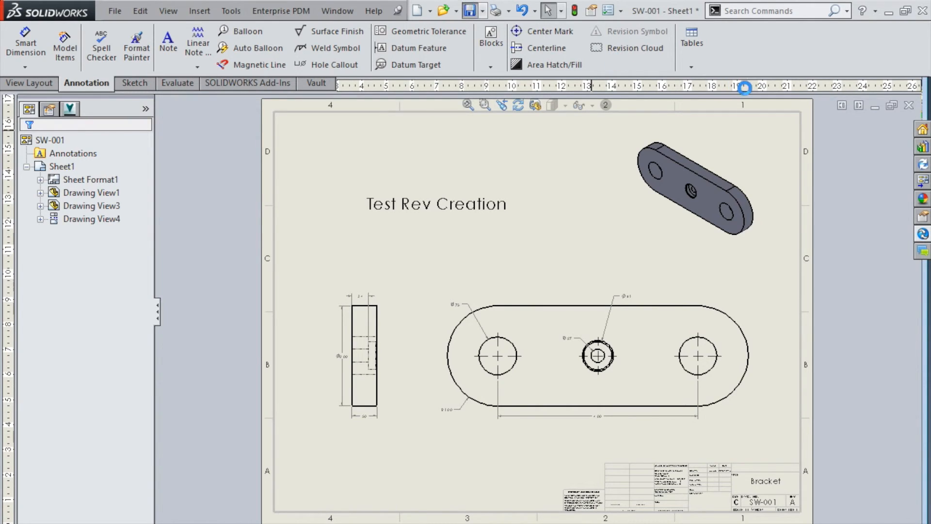
# - Check SW-001.SLDDRW in from the Enterprise PDM task pane as version 3, then close it
pyautogui.click(922, 234)
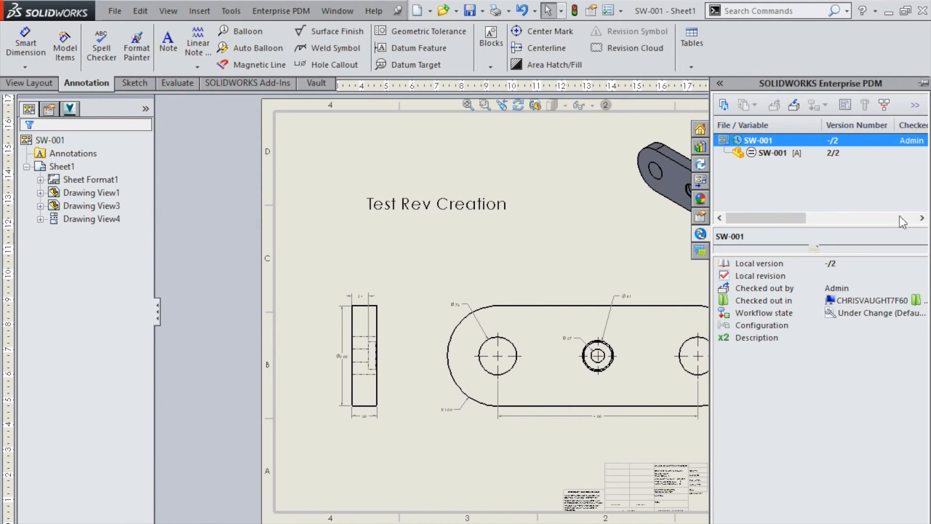
pyautogui.click(793, 105)
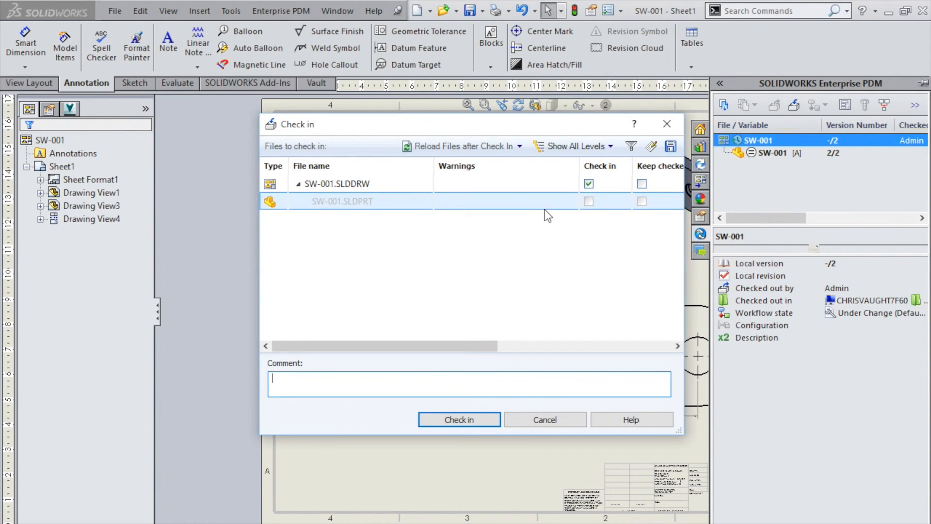
pyautogui.click(446, 418)
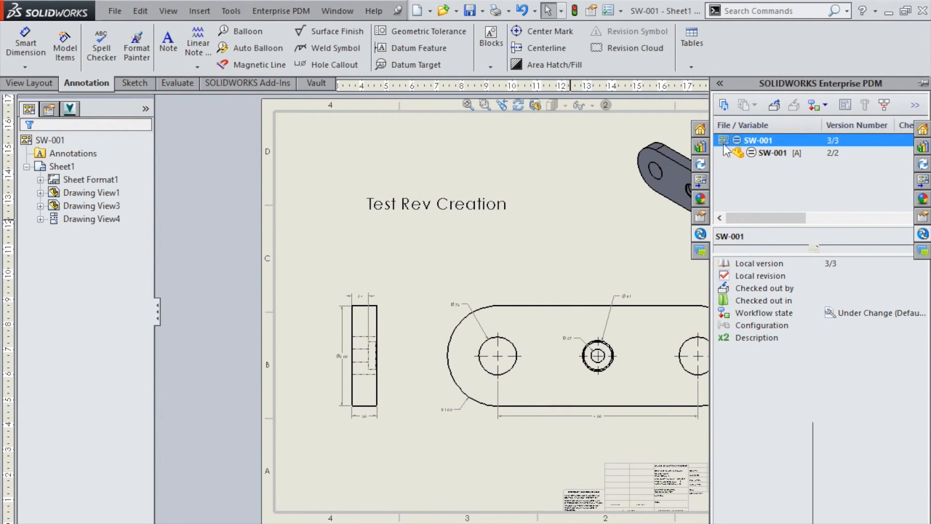
pyautogui.click(910, 105)
# - Submit the SW-001 drawing change for approval through Change State
pyautogui.click(889, 12)
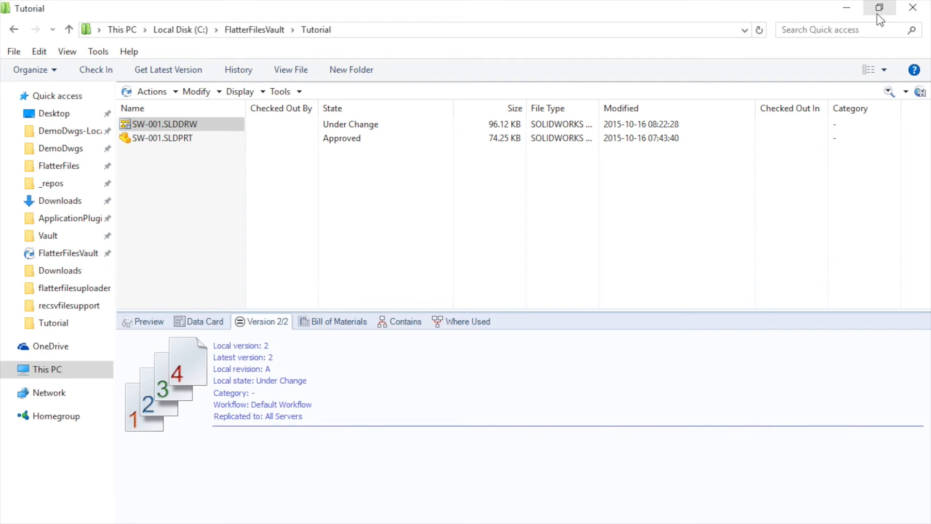
pyautogui.click(167, 124)
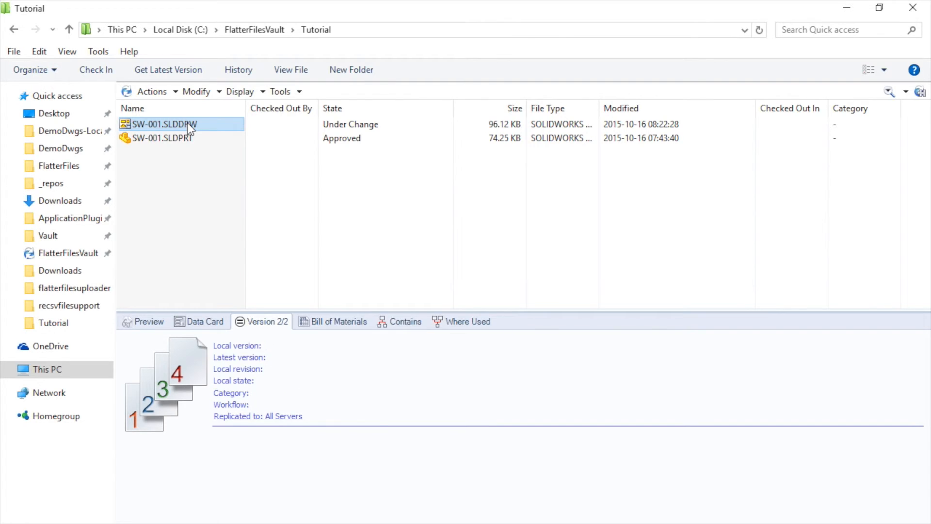
pyautogui.rightClick(187, 123)
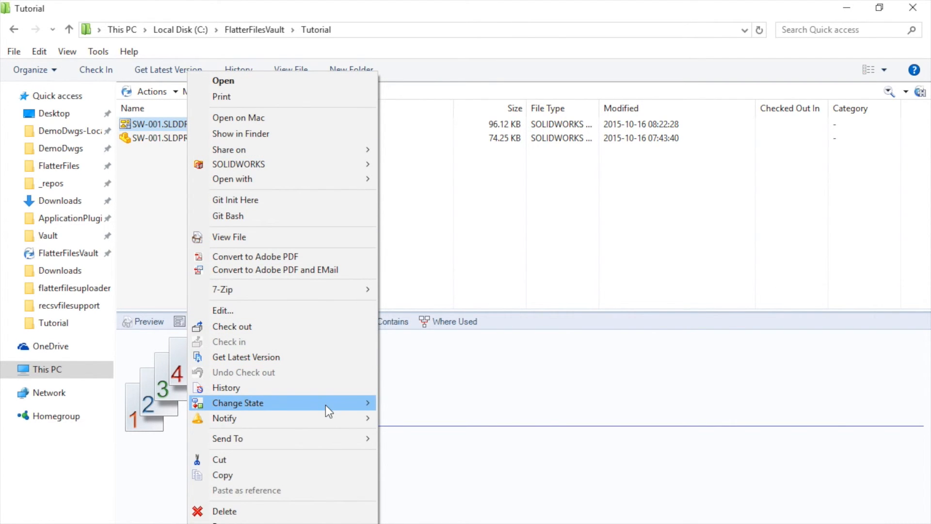
pyautogui.moveTo(325, 406)
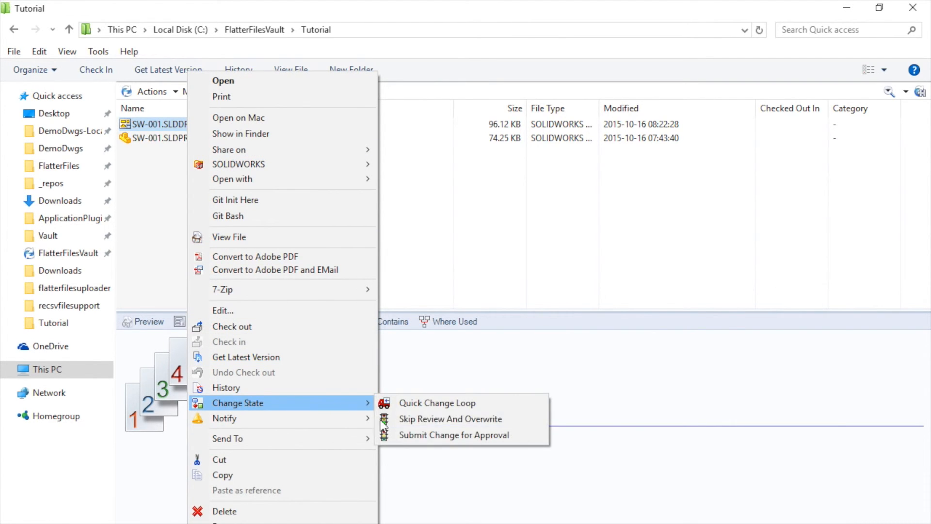
pyautogui.click(427, 436)
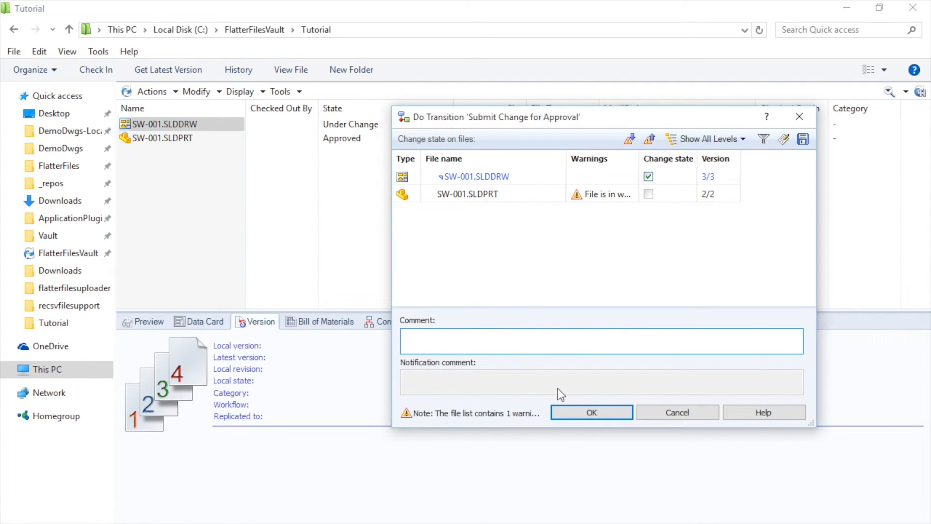
pyautogui.click(567, 409)
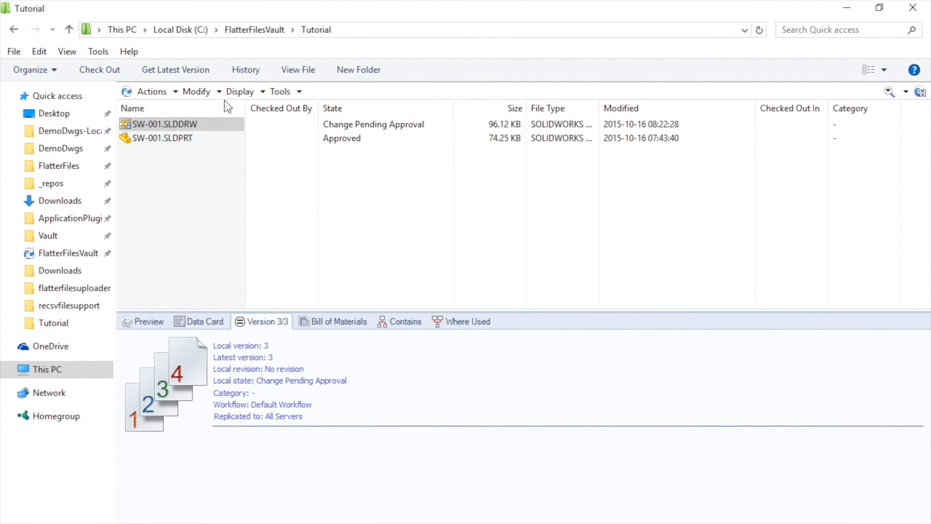
# - Approve the change so SW-001.SLDDRW reaches revision B, then view its history
pyautogui.click(173, 121)
pyautogui.rightClick(174, 121)
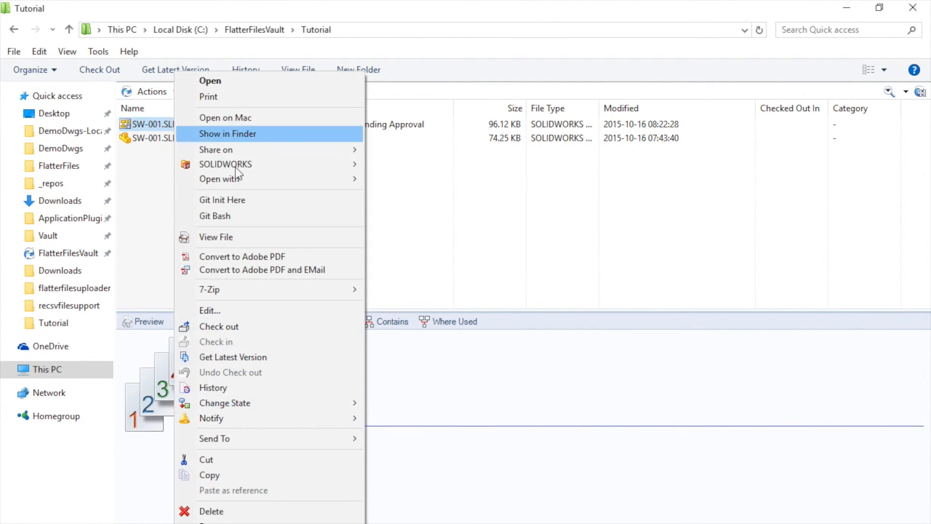
pyautogui.moveTo(281, 397)
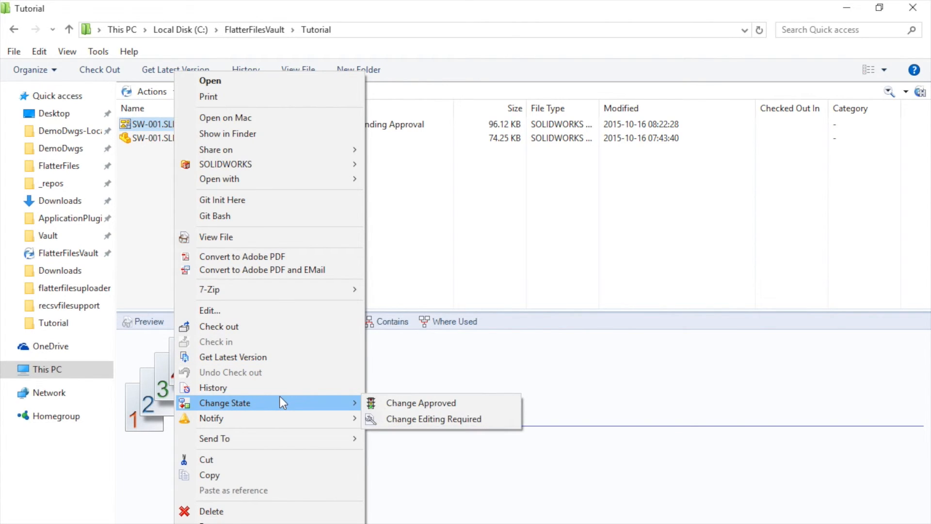
pyautogui.click(418, 405)
pyautogui.click(595, 411)
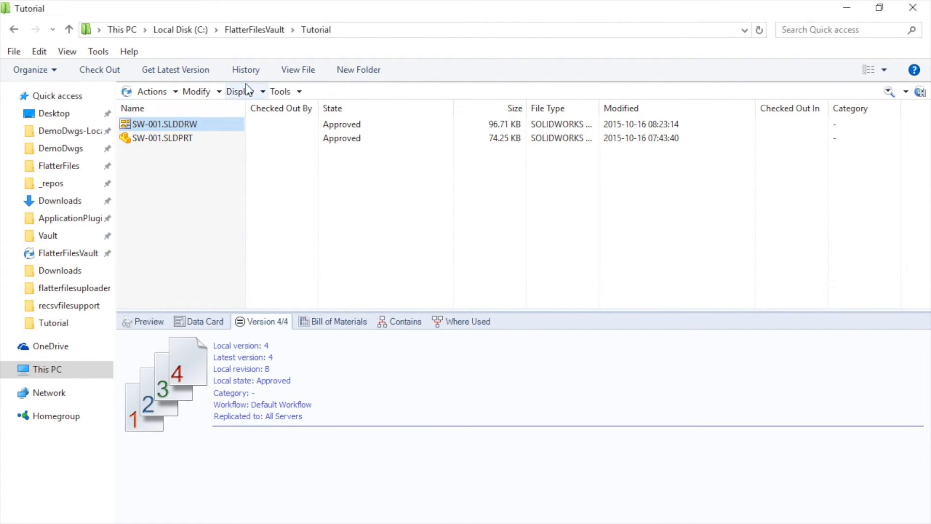
pyautogui.click(251, 73)
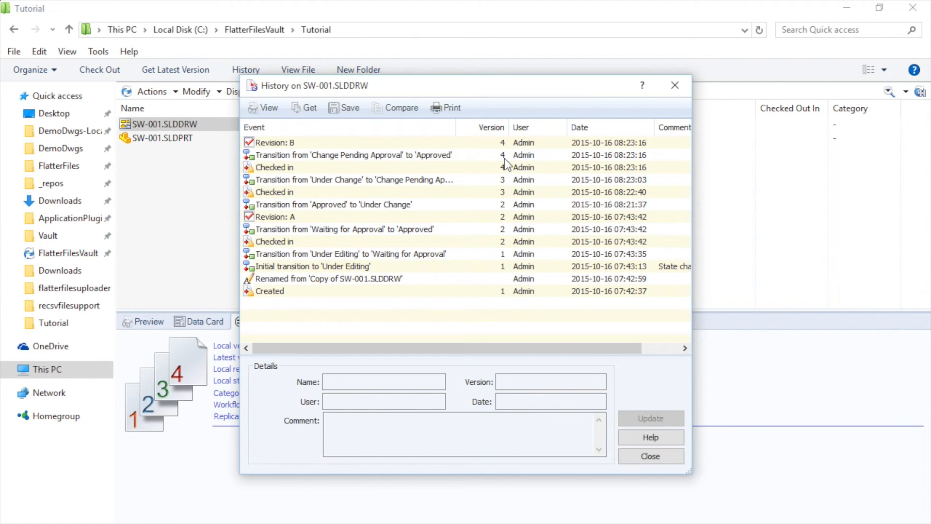
# - Check revisions B and A in the SW-001 drawing history, then return to the uploader message log
pyautogui.click(278, 141)
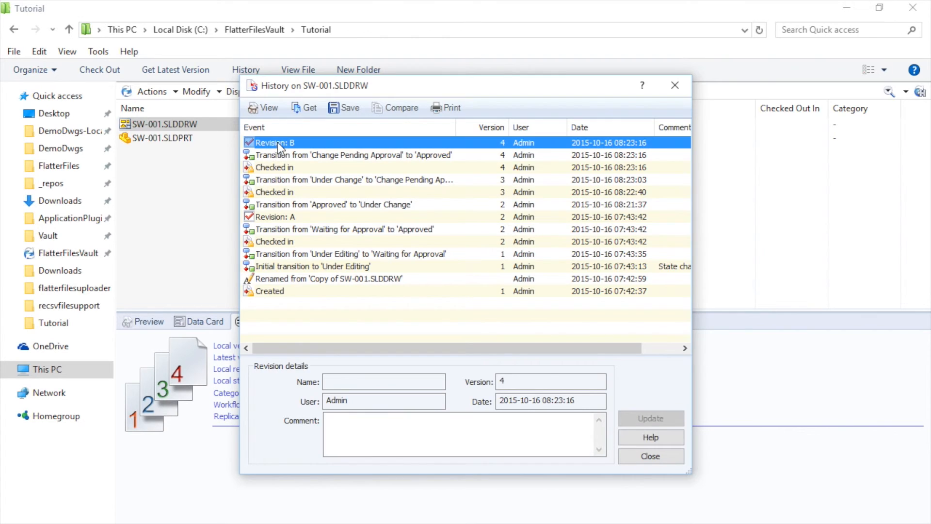
pyautogui.click(280, 217)
pyautogui.click(653, 451)
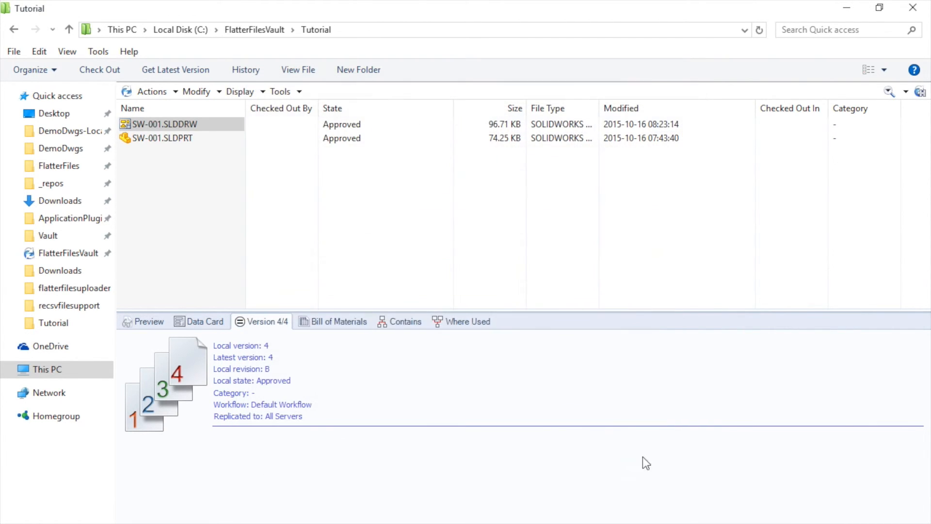
pyautogui.hotkey('alt', 'Tab')
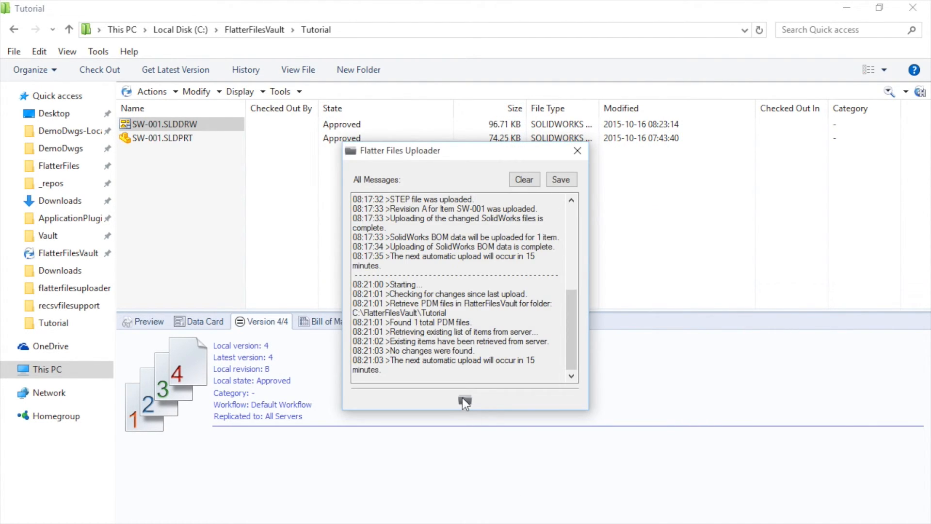
# - Run Start Upload now so SW-001 Revision B is uploaded with its PDF and STEP
pyautogui.click(463, 400)
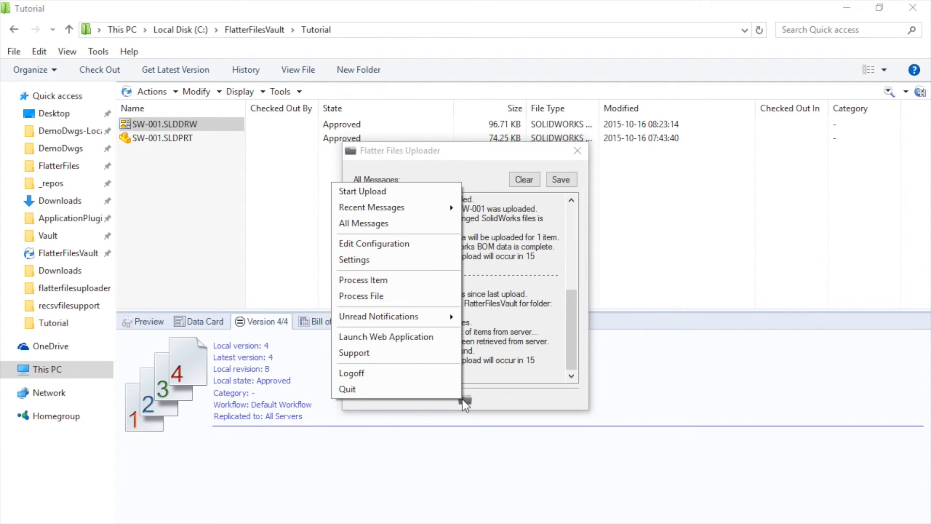
pyautogui.click(364, 192)
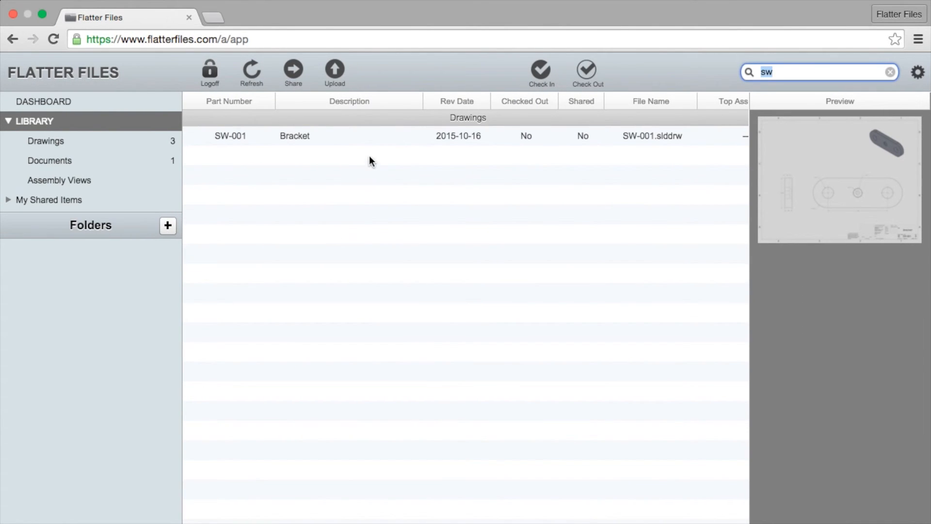
# - Refresh the file list and preview the SW-001 Bracket drawing in the enlarged viewer
pyautogui.click(265, 77)
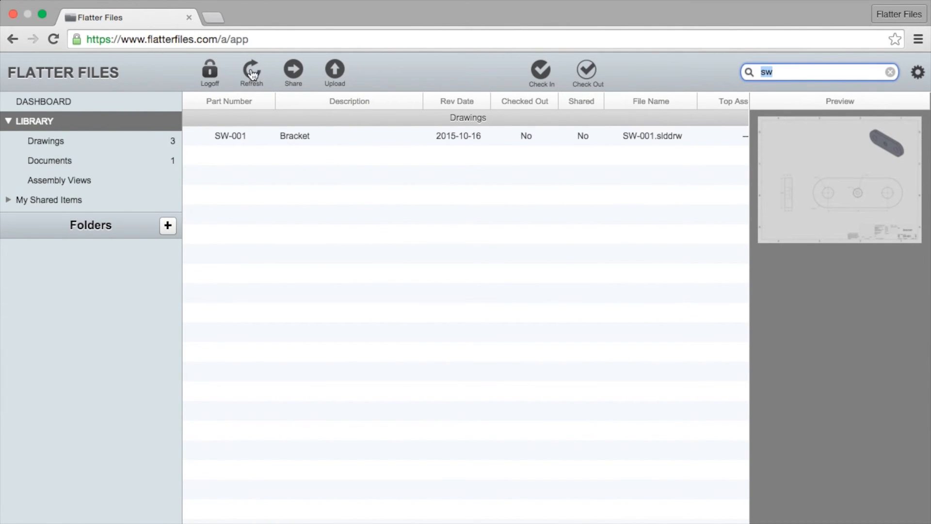
pyautogui.click(360, 138)
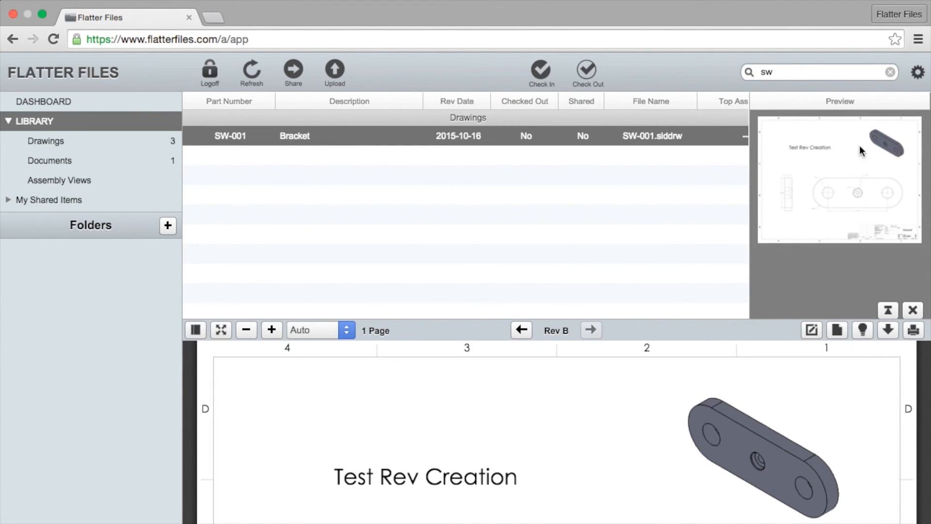
pyautogui.click(888, 310)
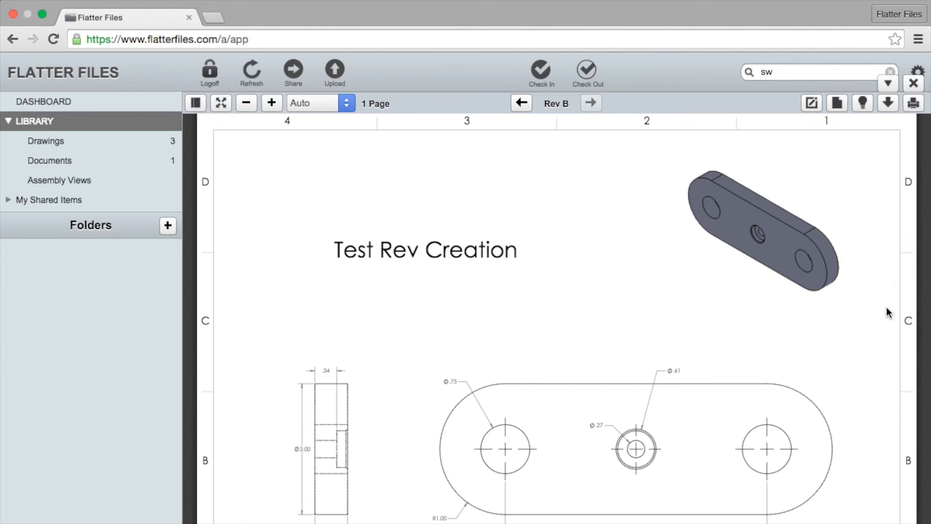
pyautogui.scroll(-3, 426, 329)
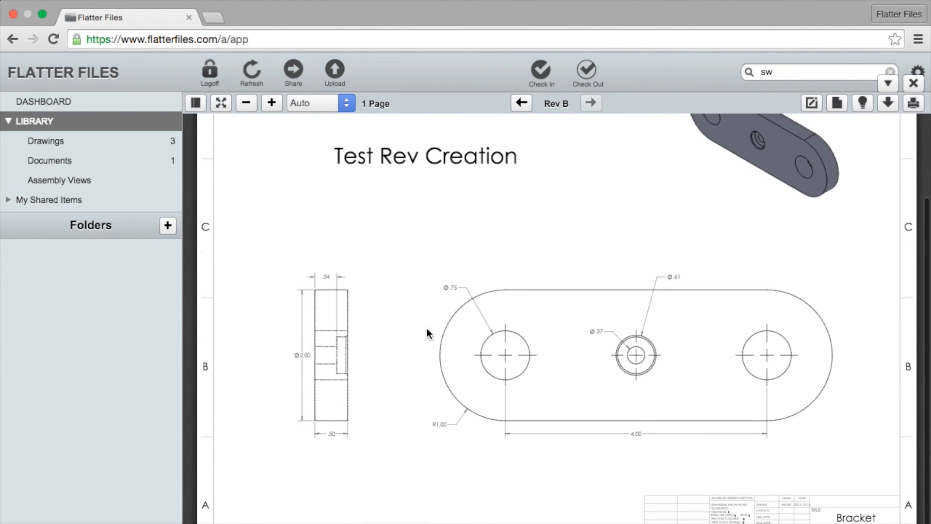
pyautogui.scroll(3, 427, 328)
# - View Rev A of the drawing, then switch back to B - Approved
pyautogui.click(522, 102)
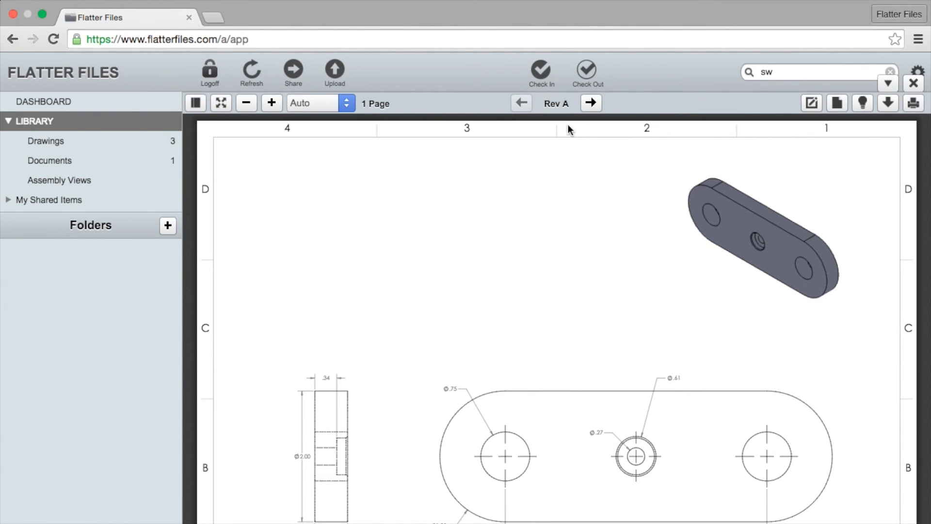
pyautogui.click(593, 106)
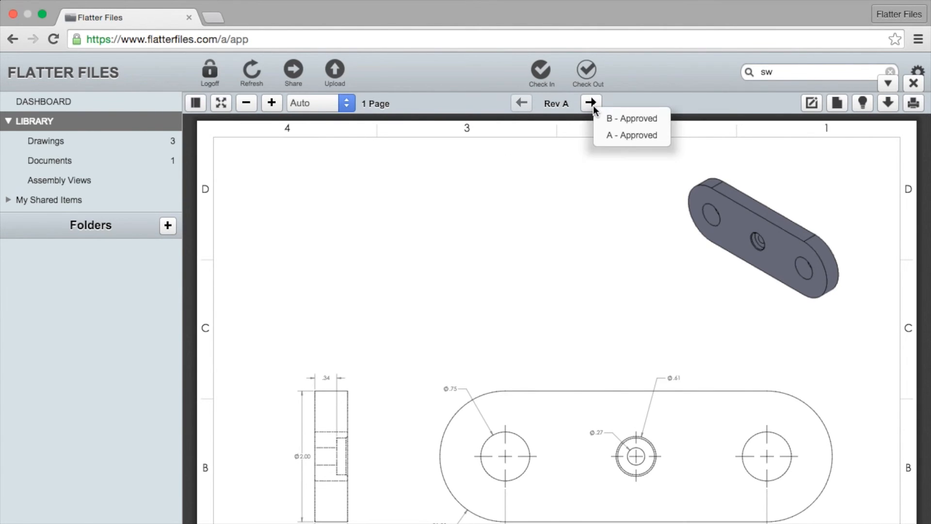
pyautogui.click(618, 121)
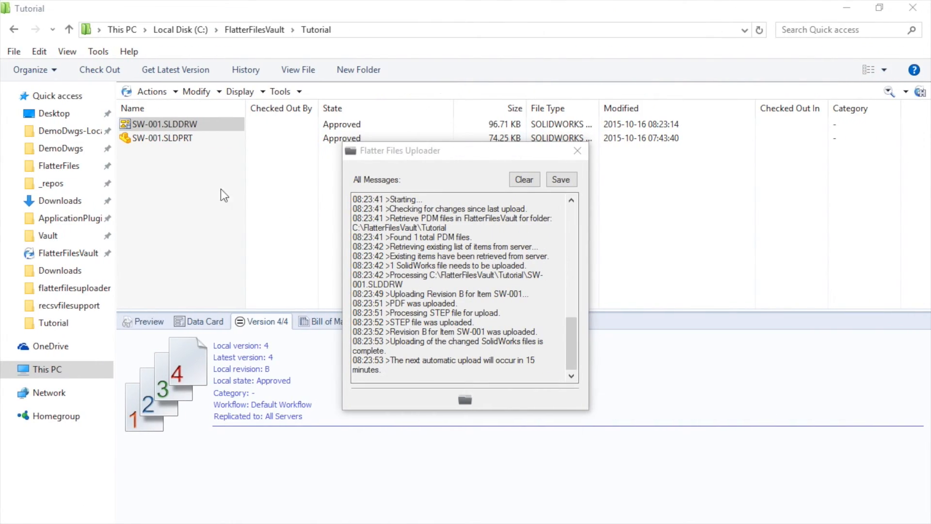
# - Apply Request Change to SW-001.SLDDRW and confirm the transition to Under Change
pyautogui.click(220, 199)
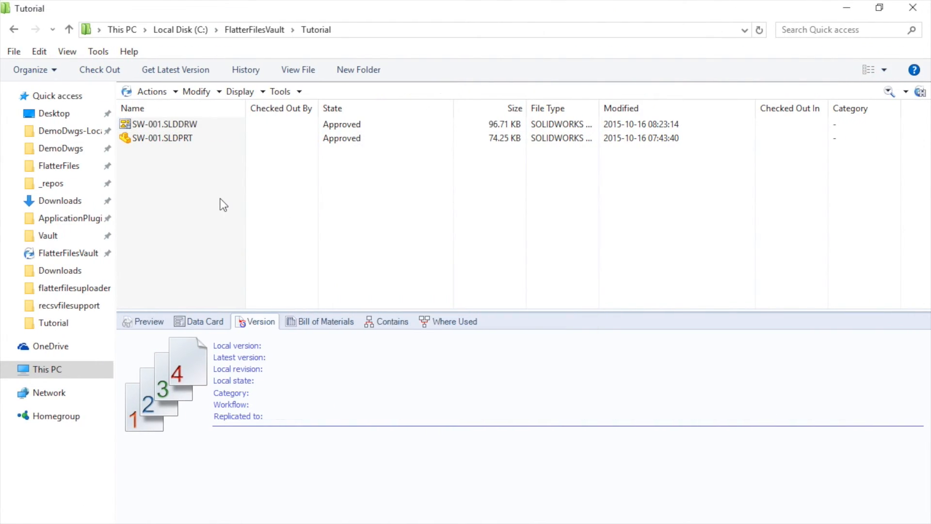
pyautogui.click(185, 124)
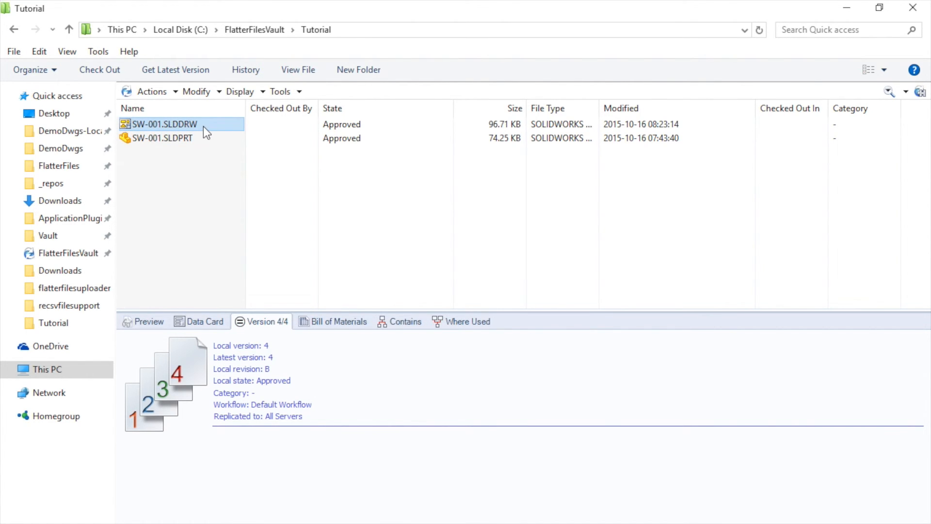
pyautogui.rightClick(202, 126)
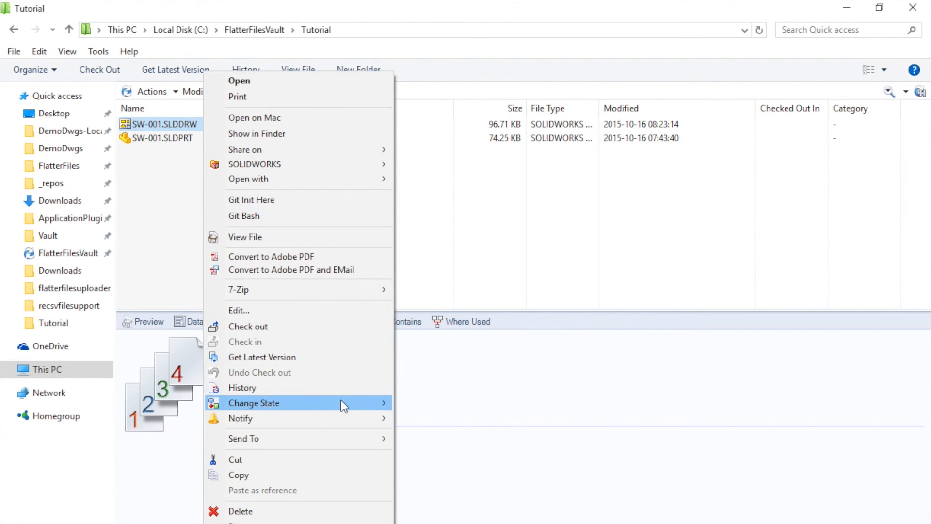
pyautogui.moveTo(376, 409)
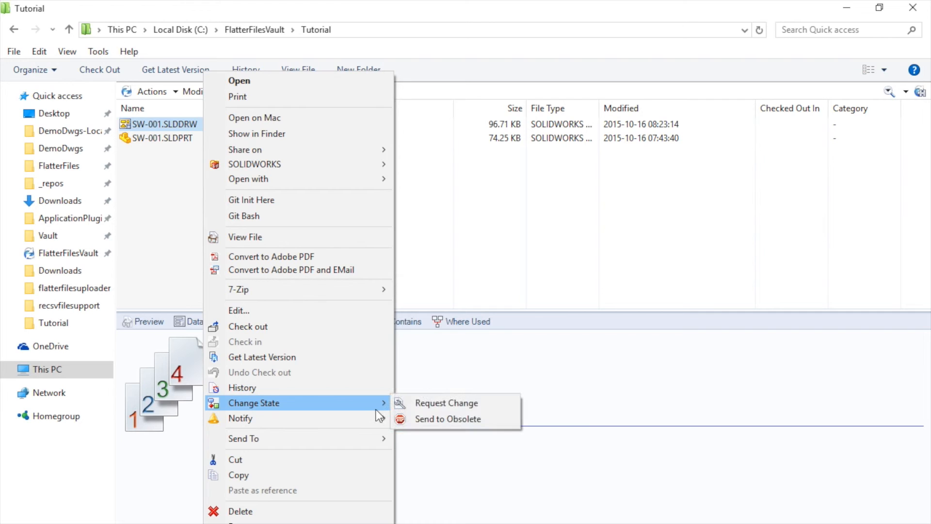
pyautogui.click(433, 404)
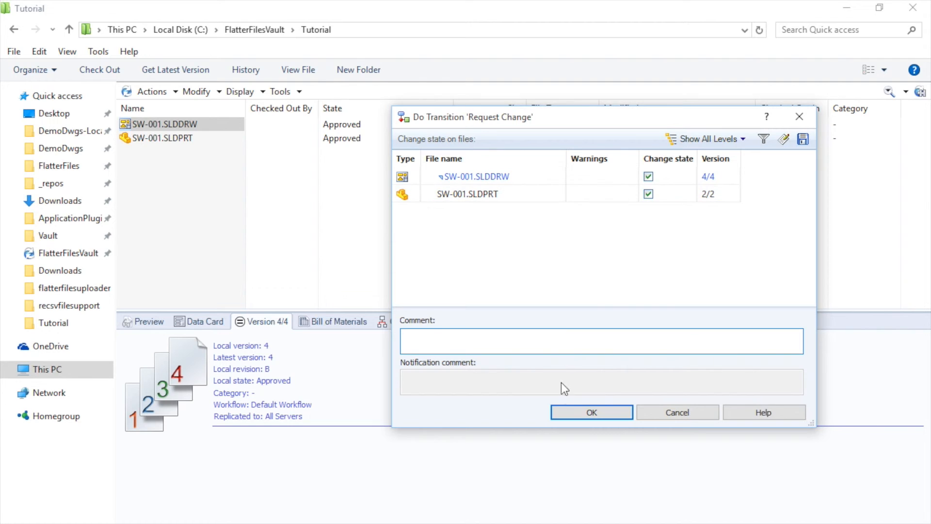
pyautogui.click(593, 412)
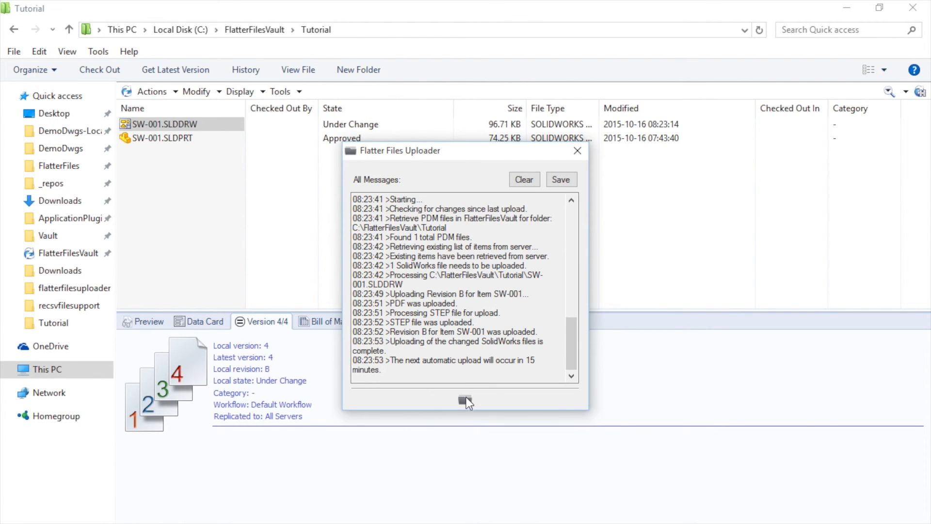
# - Run Start Upload now so the Under Change state of SW-001 reaches Flatter Files
pyautogui.click(465, 398)
pyautogui.click(382, 188)
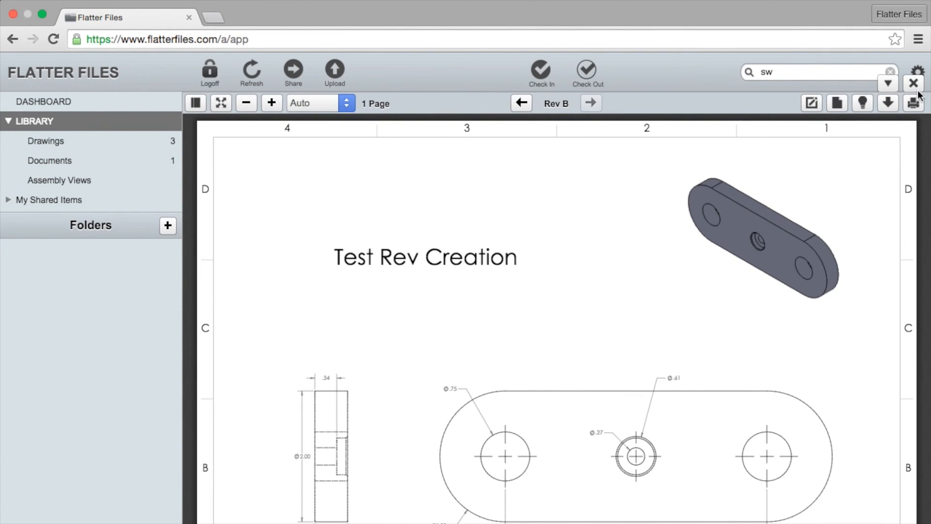
# - Close the viewer, refresh the Drawings list, and open SW-001 Bracket
pyautogui.click(918, 91)
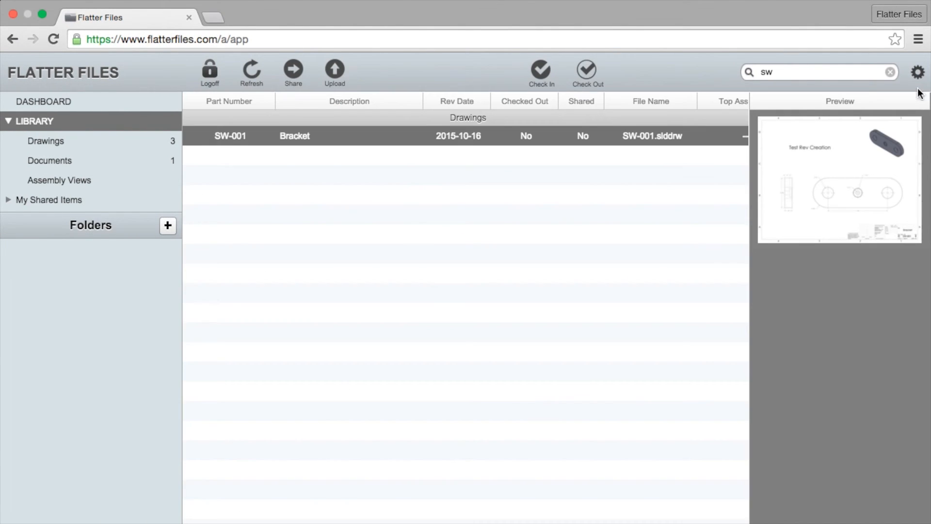
pyautogui.click(126, 141)
pyautogui.click(252, 76)
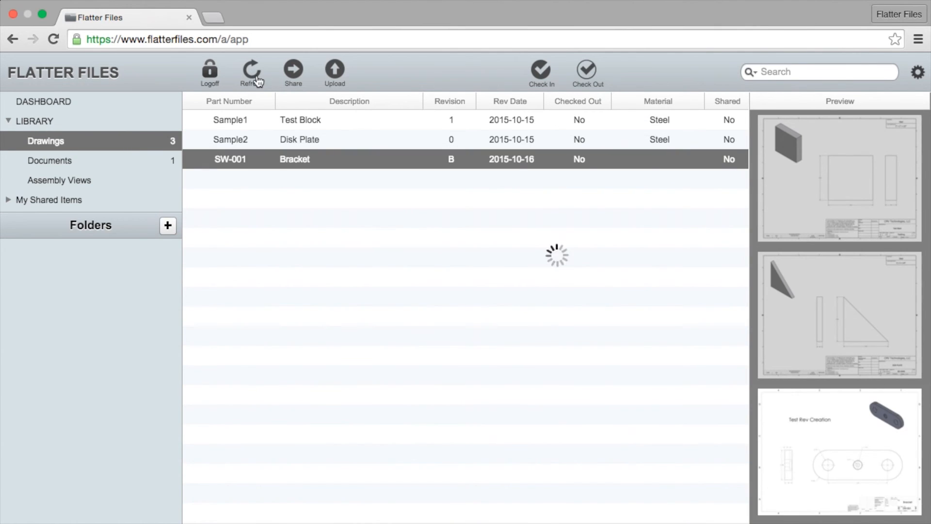
pyautogui.click(356, 159)
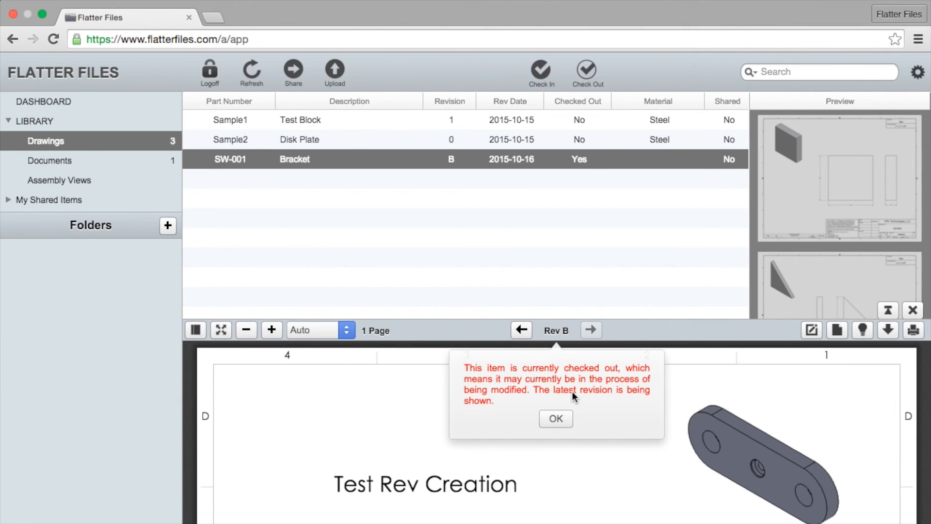
# - Dismiss the checked-out warning and view the Rev B drawing full-size before restoring the viewer
pyautogui.click(557, 418)
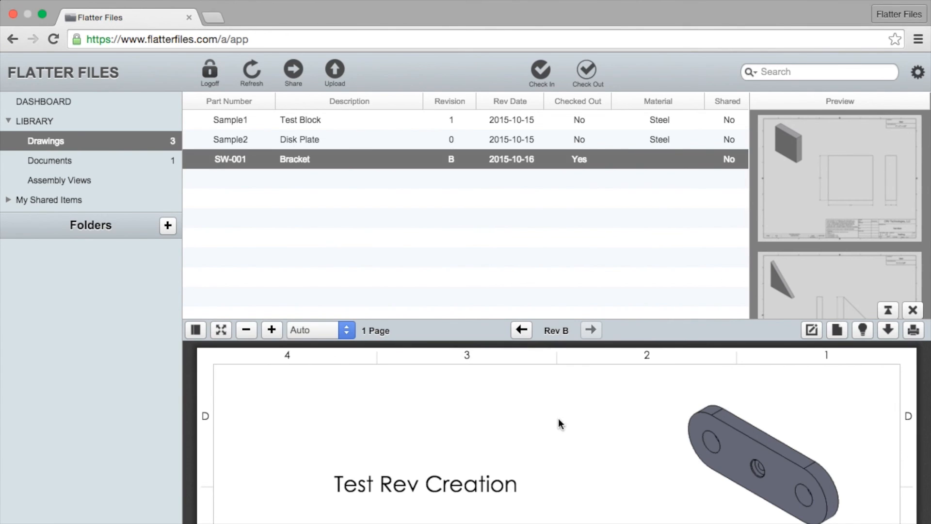
pyautogui.click(887, 309)
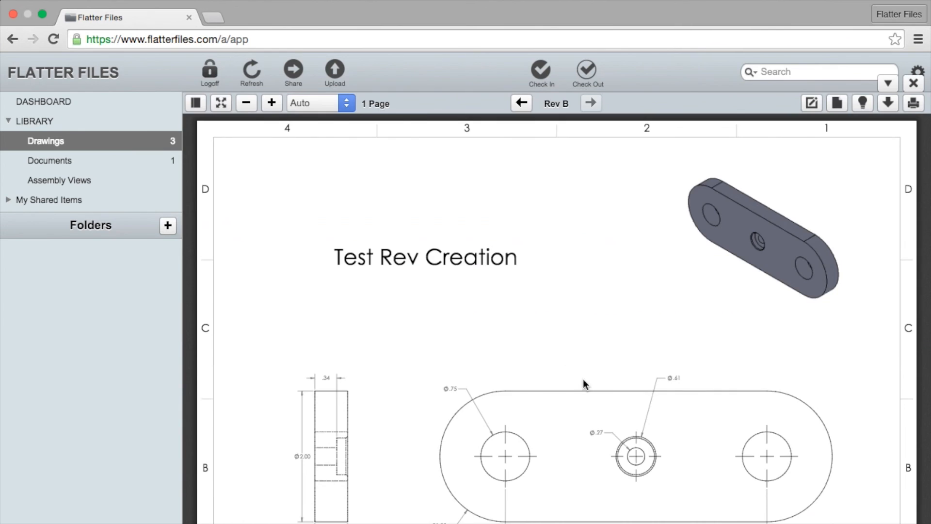
pyautogui.scroll(-3, 615, 364)
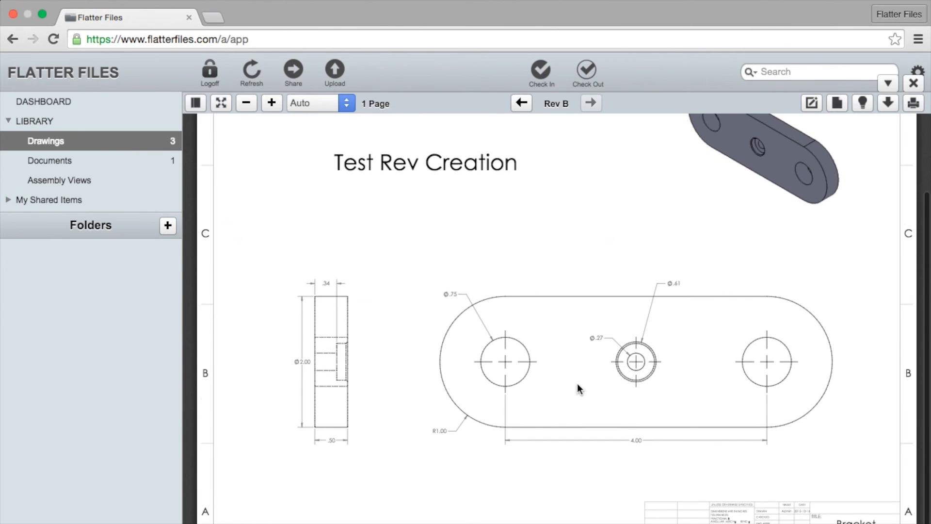
pyautogui.click(888, 83)
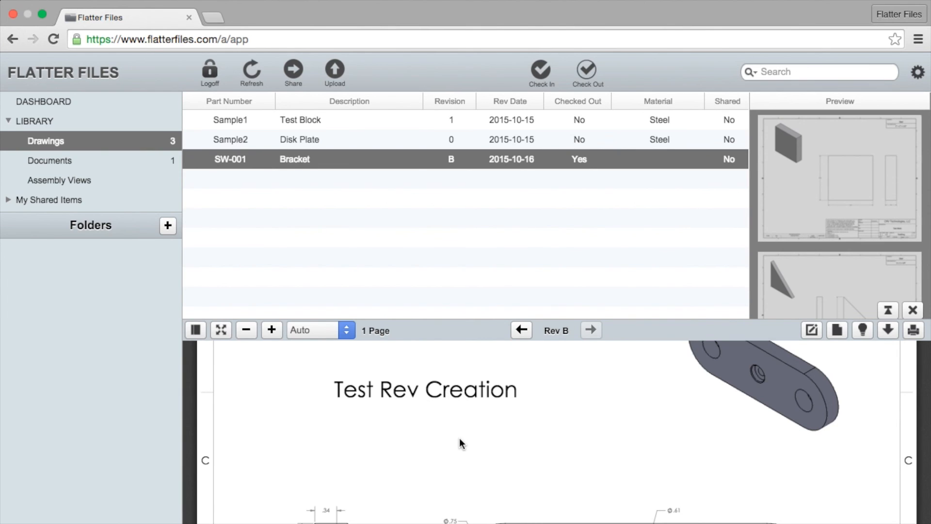
# - Tick Prevent access to checked out items in Company Checked Out Settings and open its message fields
pyautogui.click(31, 100)
pyautogui.click(229, 293)
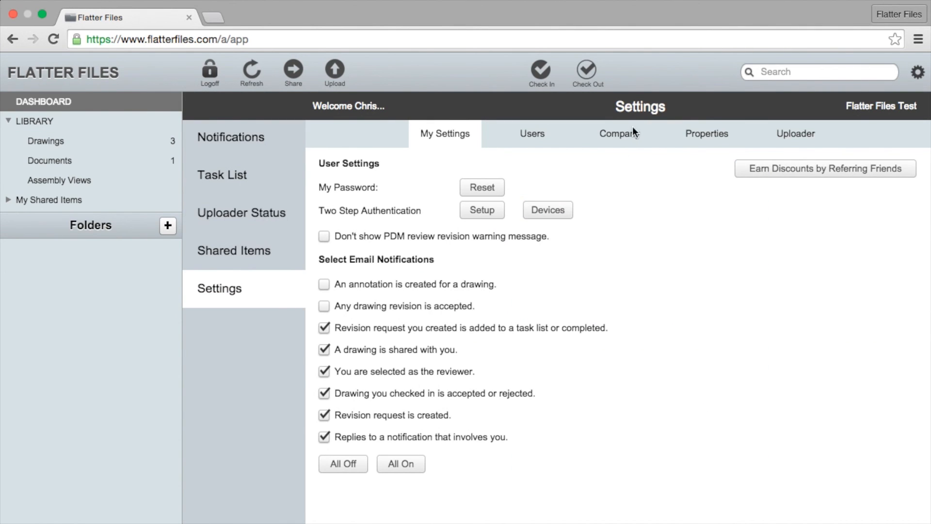
pyautogui.click(628, 139)
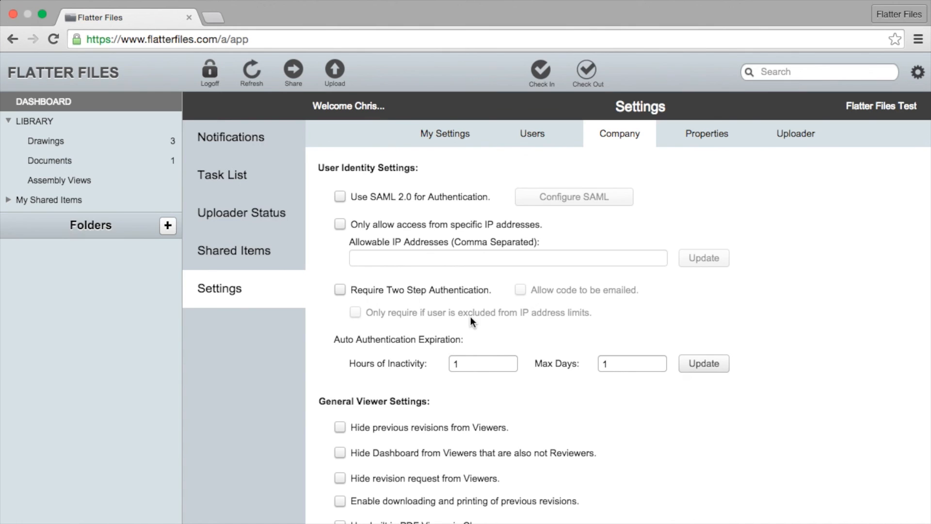
pyautogui.scroll(-3, 471, 318)
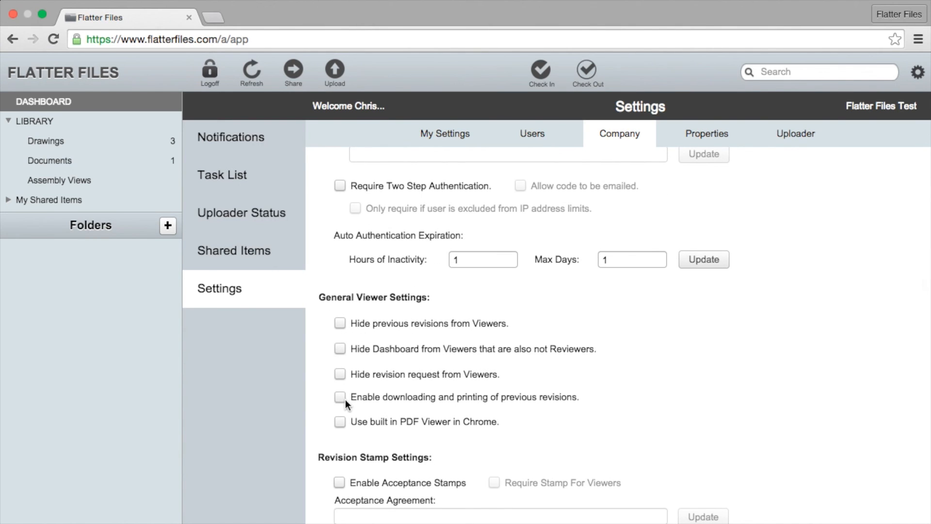
pyautogui.scroll(-20, 345, 400)
pyautogui.scroll(-6, 346, 417)
pyautogui.scroll(14, 345, 430)
pyautogui.scroll(5, 390, 360)
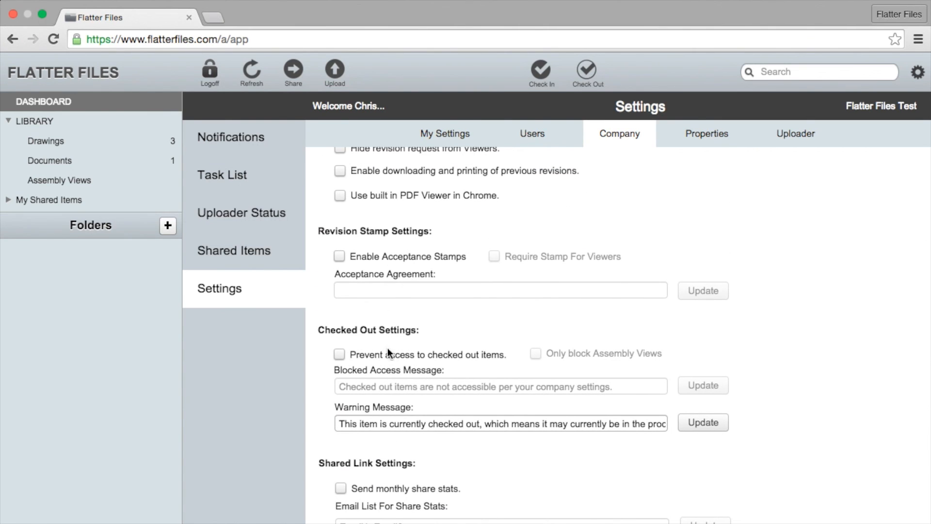
pyautogui.click(339, 355)
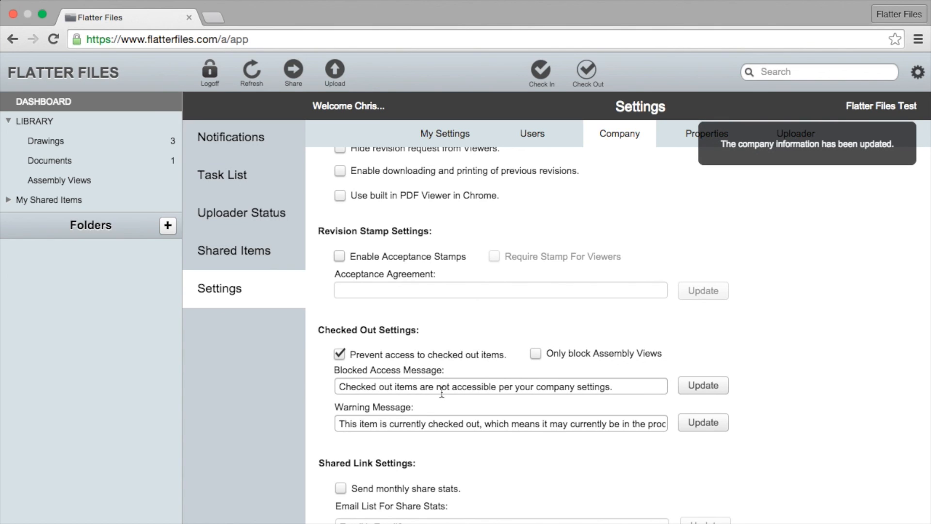
pyautogui.click(459, 387)
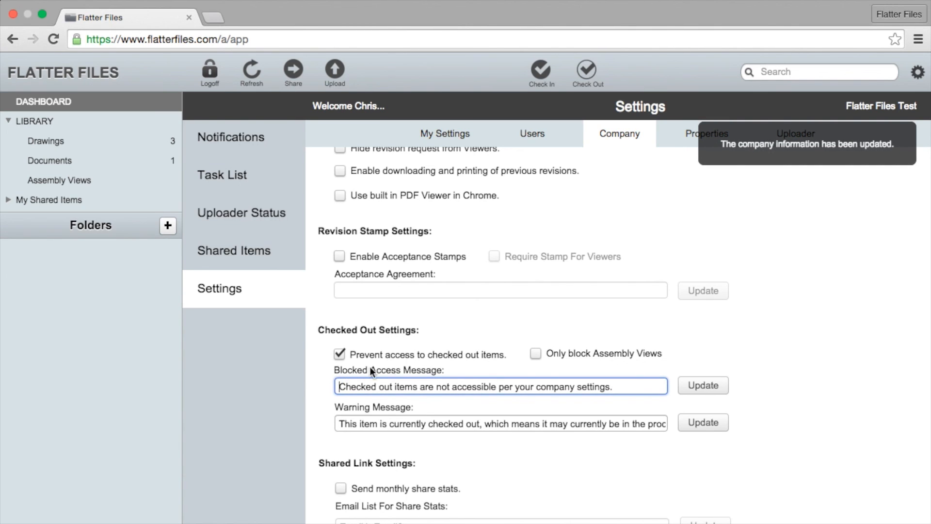
pyautogui.click(423, 423)
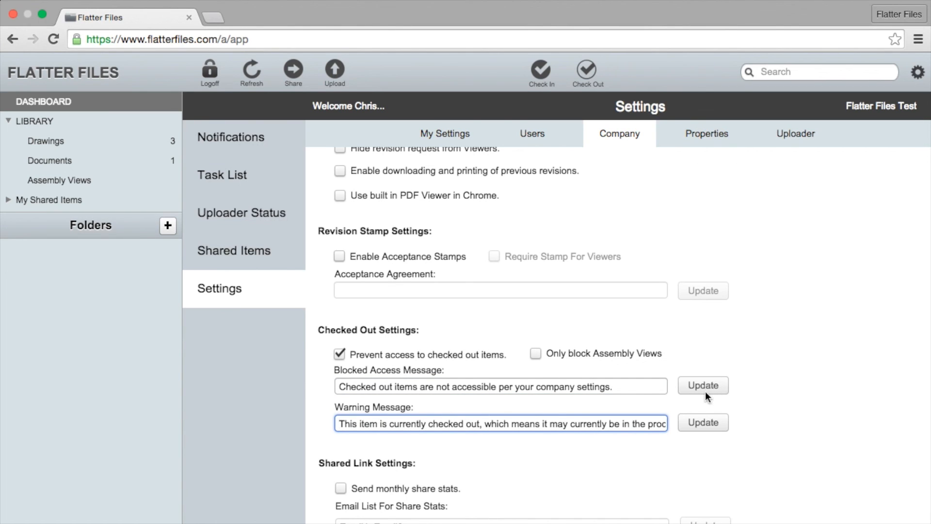
# - Try opening SW-001 Bracket from Drawings twice, dismissing the access-blocked notice each time
pyautogui.click(66, 141)
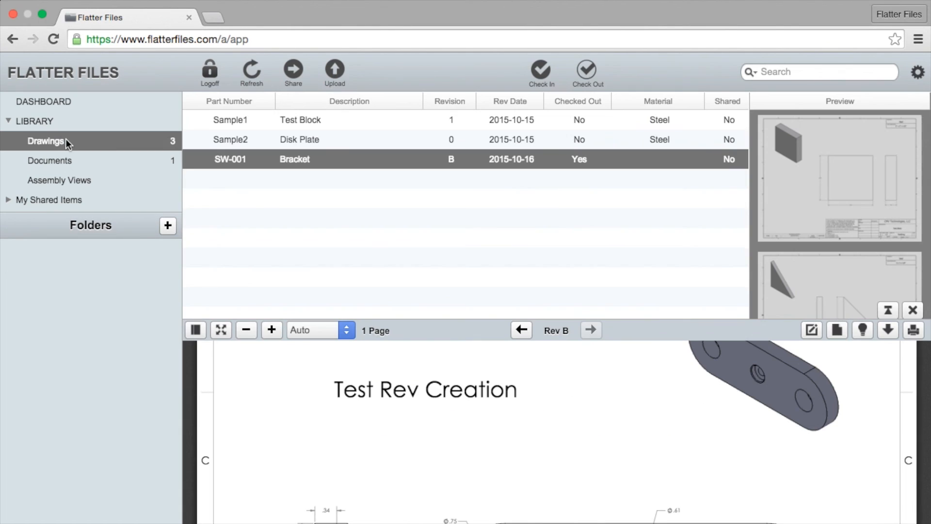
pyautogui.click(338, 158)
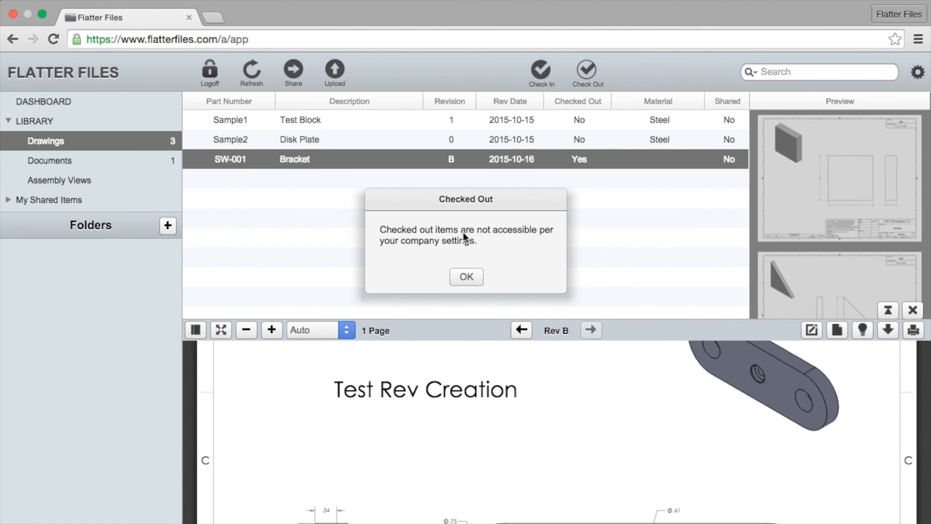
pyautogui.click(469, 277)
pyautogui.click(913, 311)
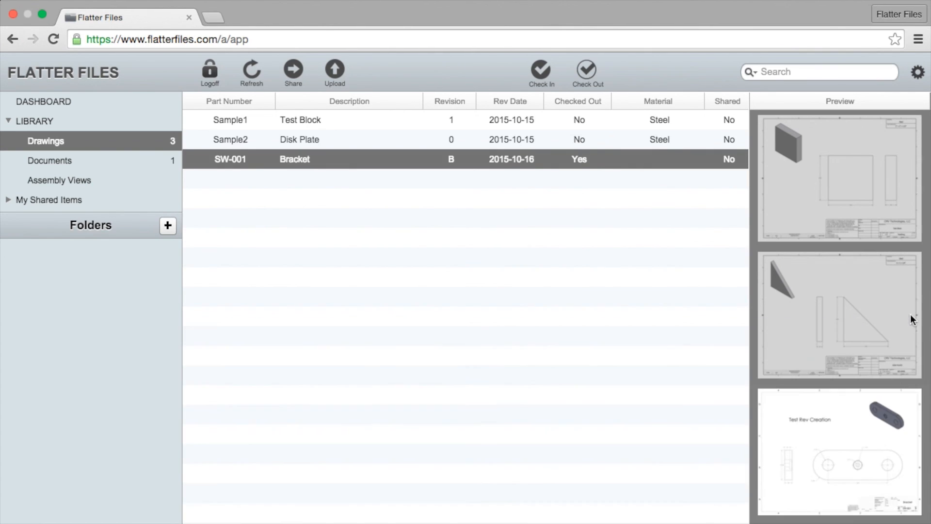
pyautogui.click(294, 159)
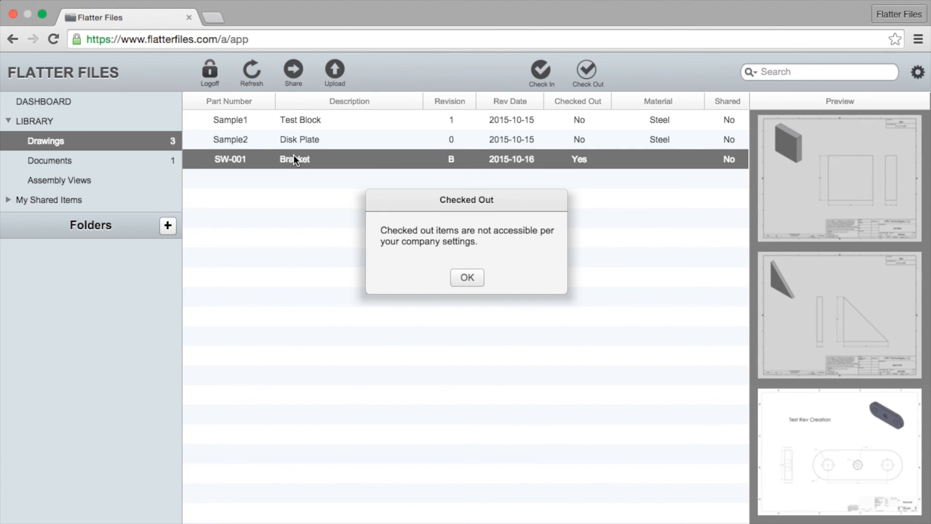
pyautogui.click(462, 278)
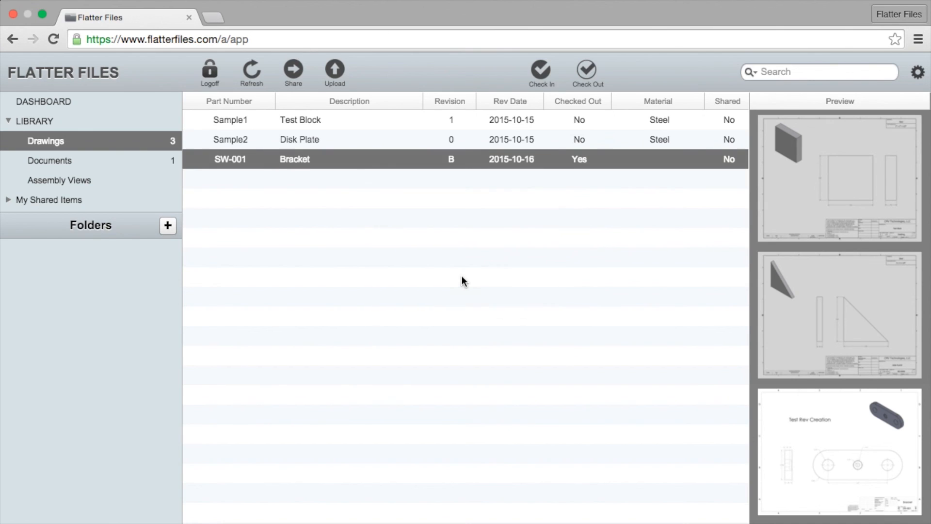